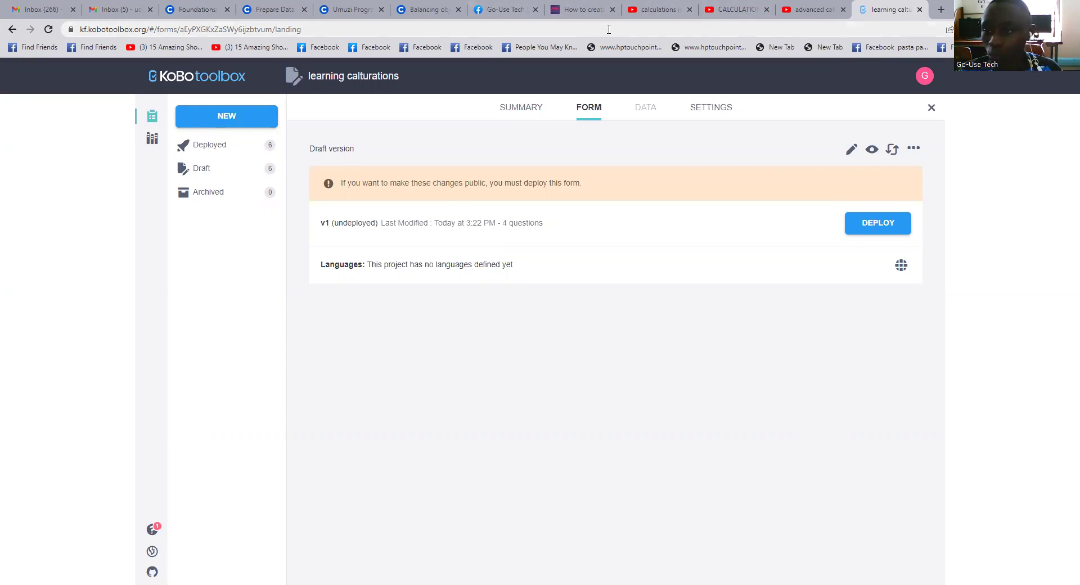
- Create a new project and choose to build it from scratch
{"action": "left_click", "coordinate": [219, 116]}
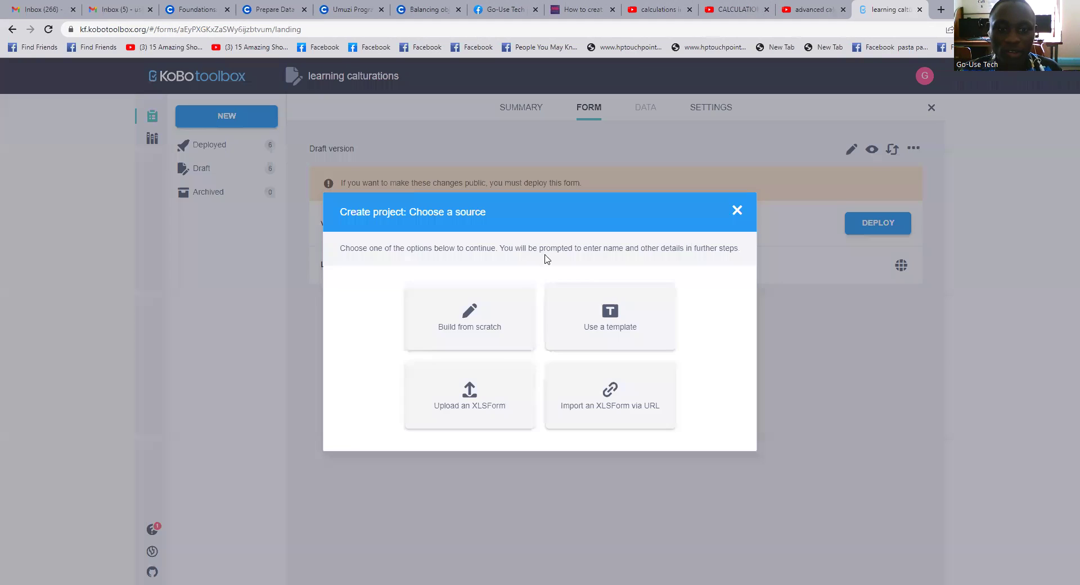
{"action": "left_click", "coordinate": [471, 309]}
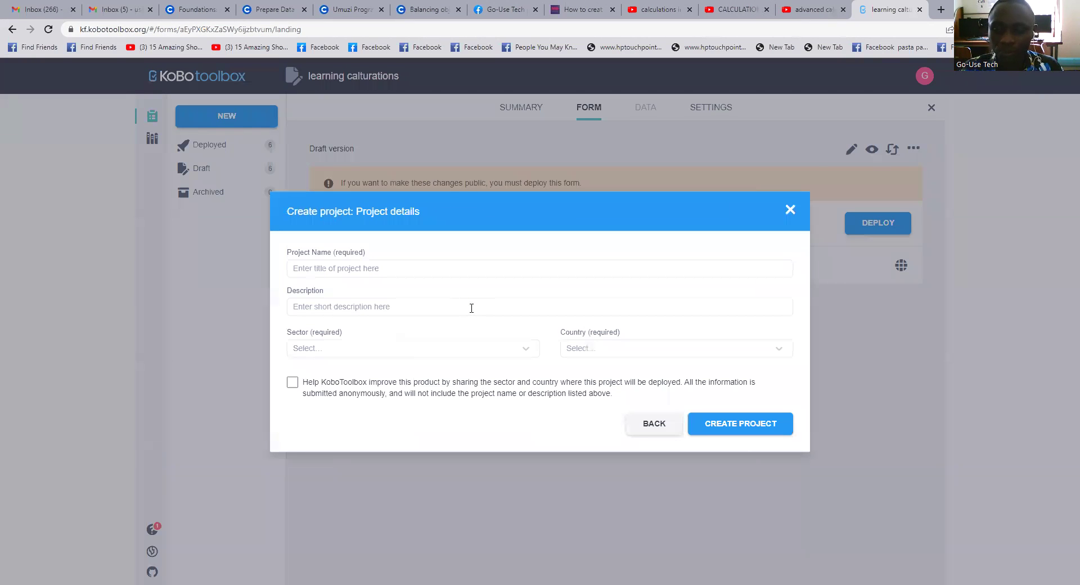
- Name the project 'learning calculations in kobo tool box' and describe it as 'calculations'
{"action": "left_click", "coordinate": [338, 267]}
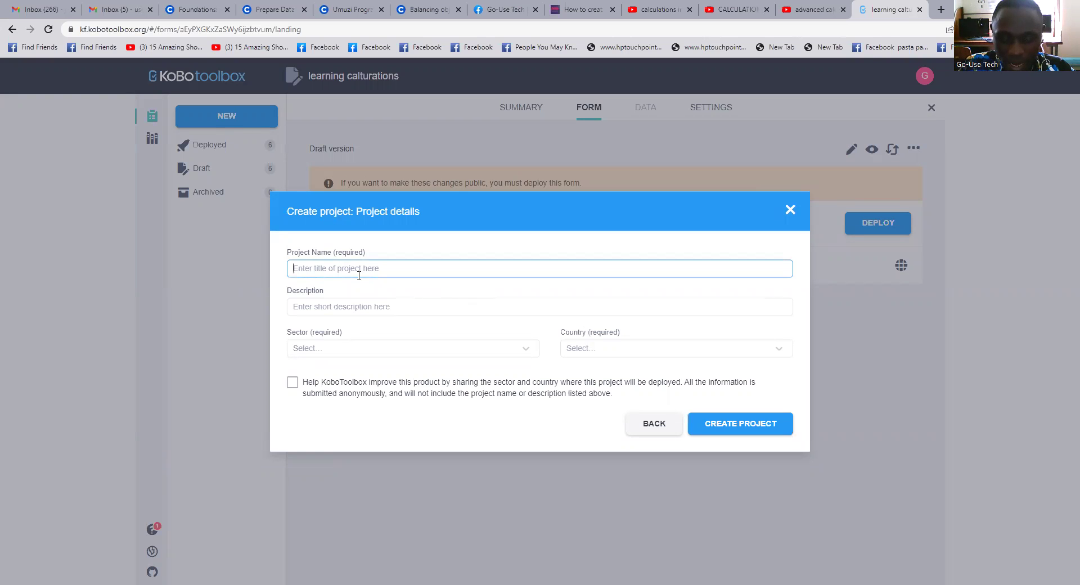
{"action": "key", "text": "ctrl+plus"}
{"action": "key", "text": "ctrl+plus"}
{"action": "key", "text": "ctrl+plus"}
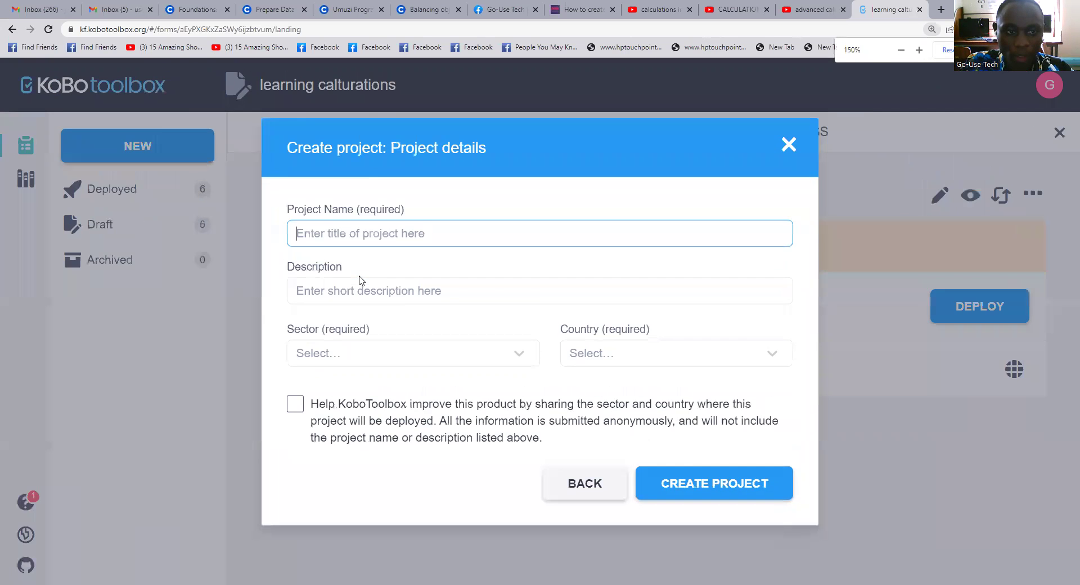
{"action": "key", "text": "ctrl+plus"}
{"action": "key", "text": "ctrl+plus"}
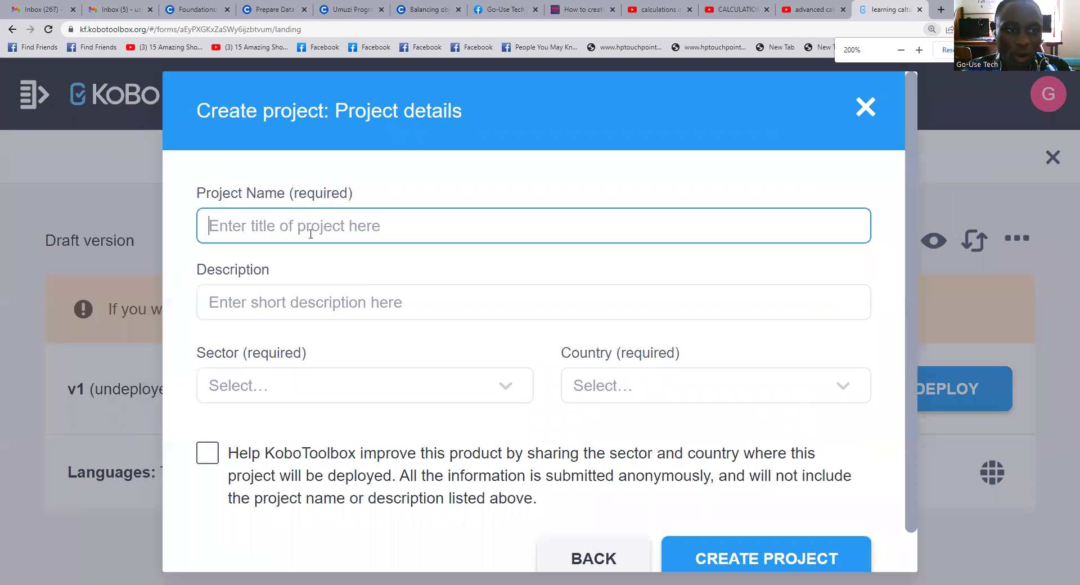
{"action": "type", "text": "lear"}
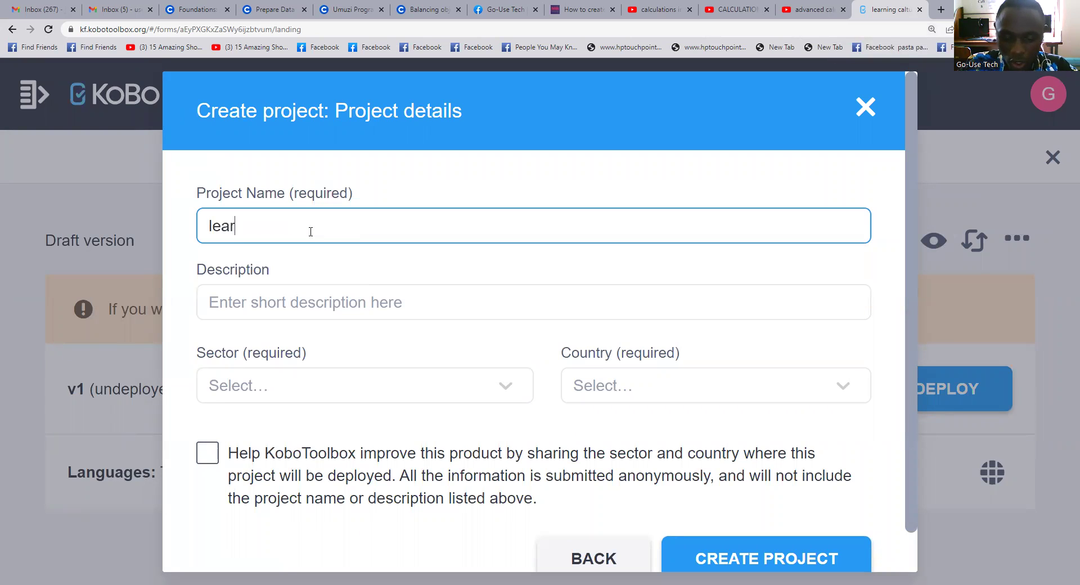
{"action": "type", "text": "ning "}
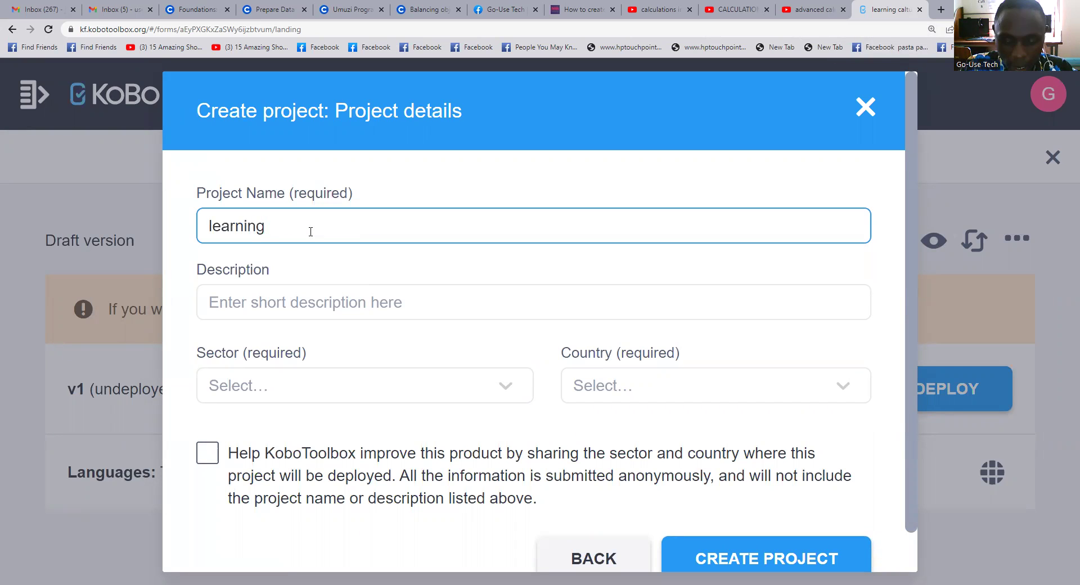
{"action": "type", "text": "calcu"}
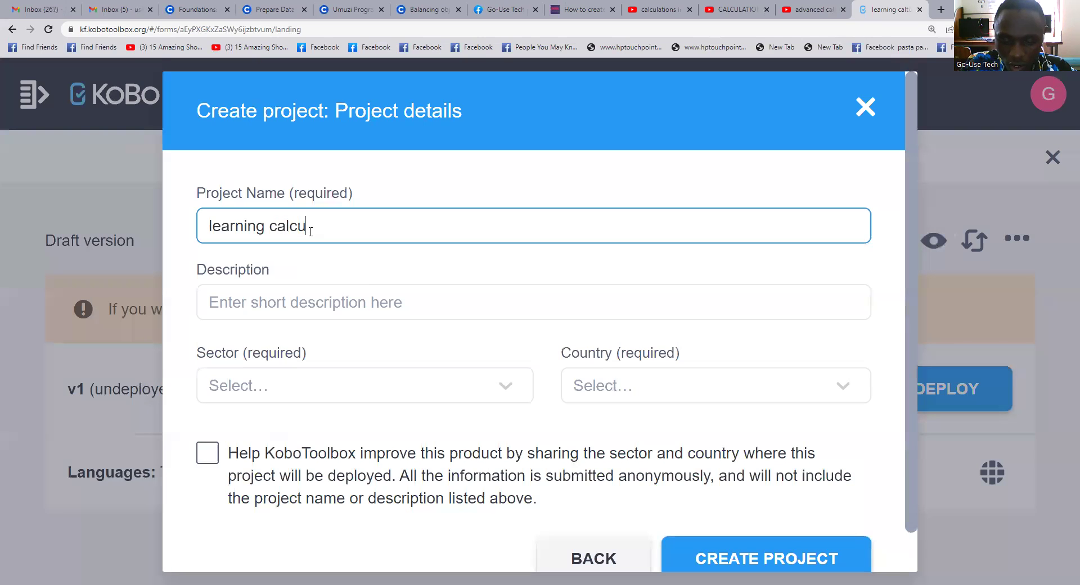
{"action": "type", "text": "lations in kob"}
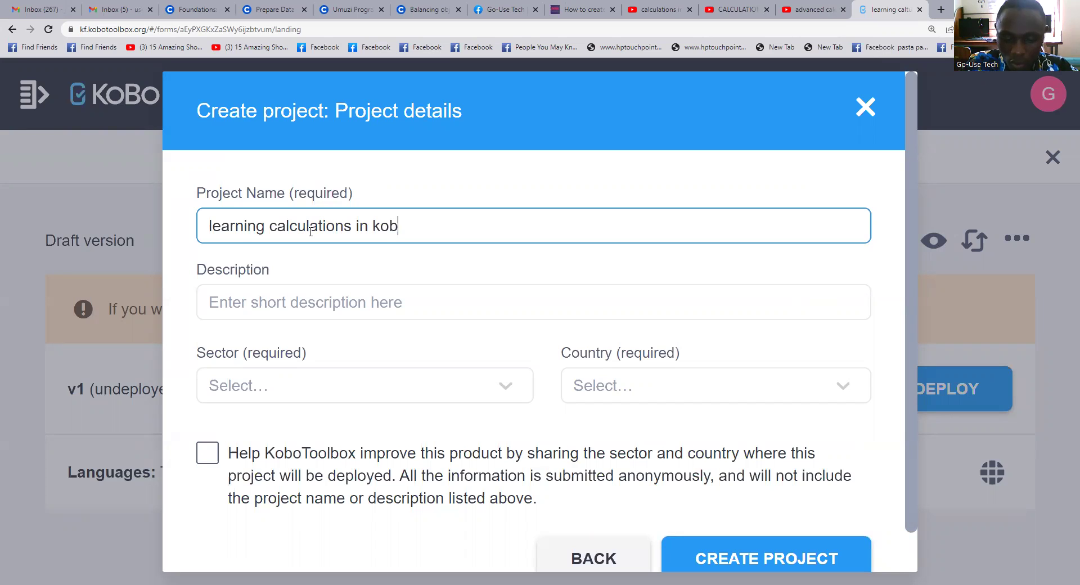
{"action": "type", "text": "o tool "}
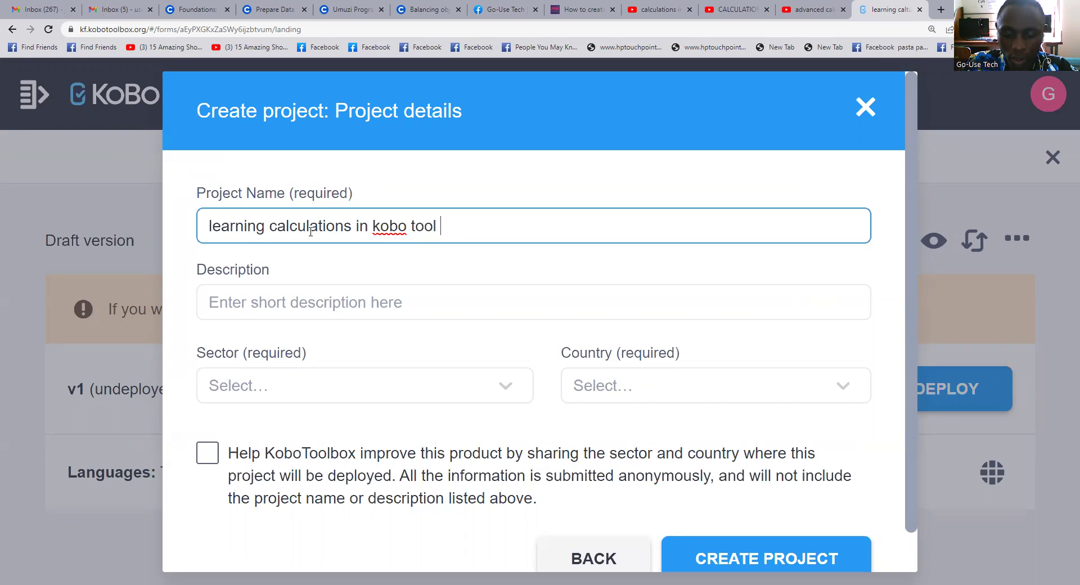
{"action": "type", "text": "box"}
{"action": "left_click", "coordinate": [279, 304]}
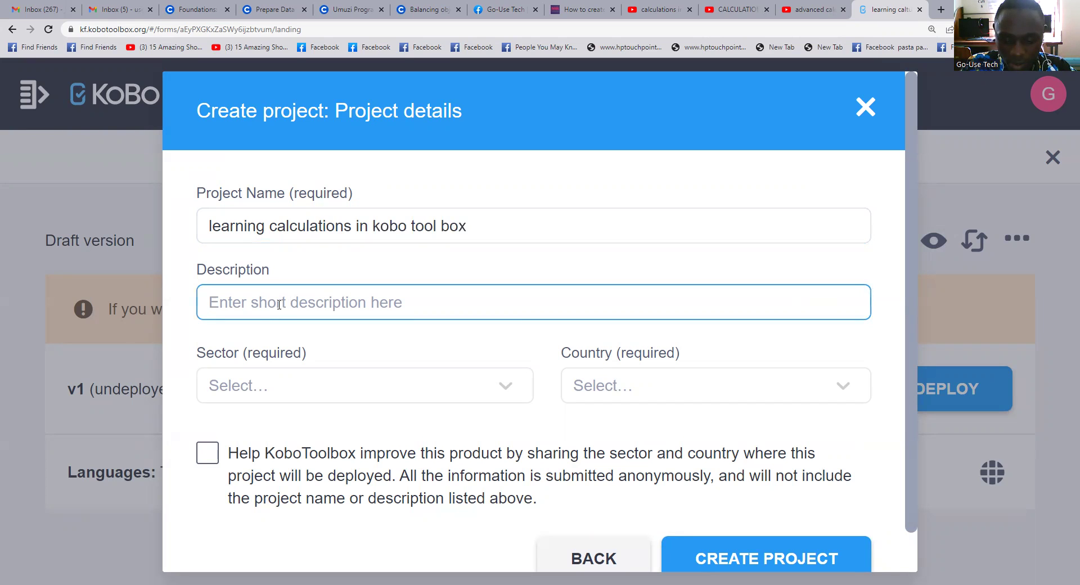
{"action": "type", "text": "calcu"}
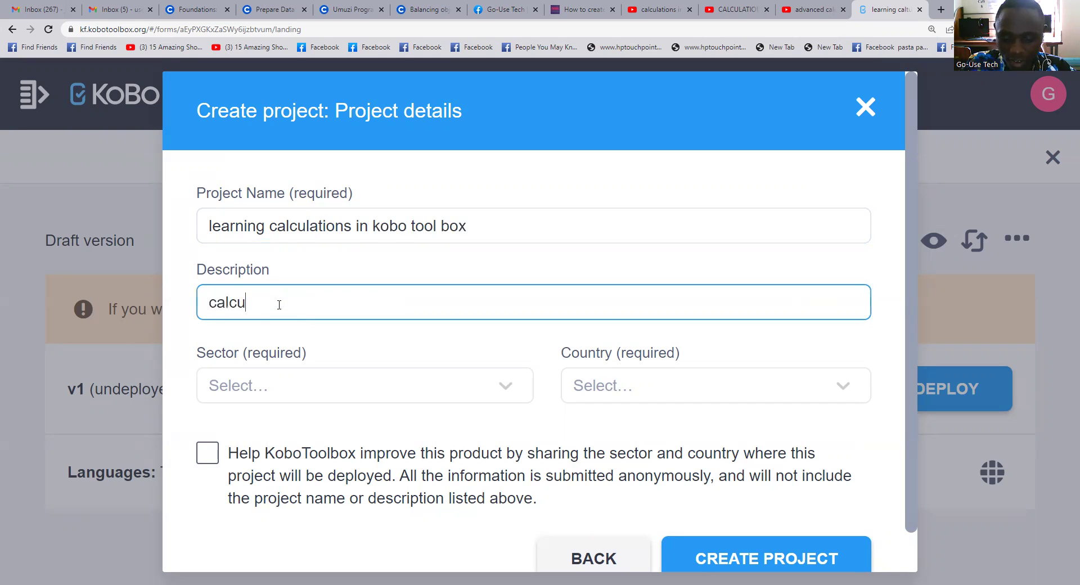
{"action": "type", "text": "lations"}
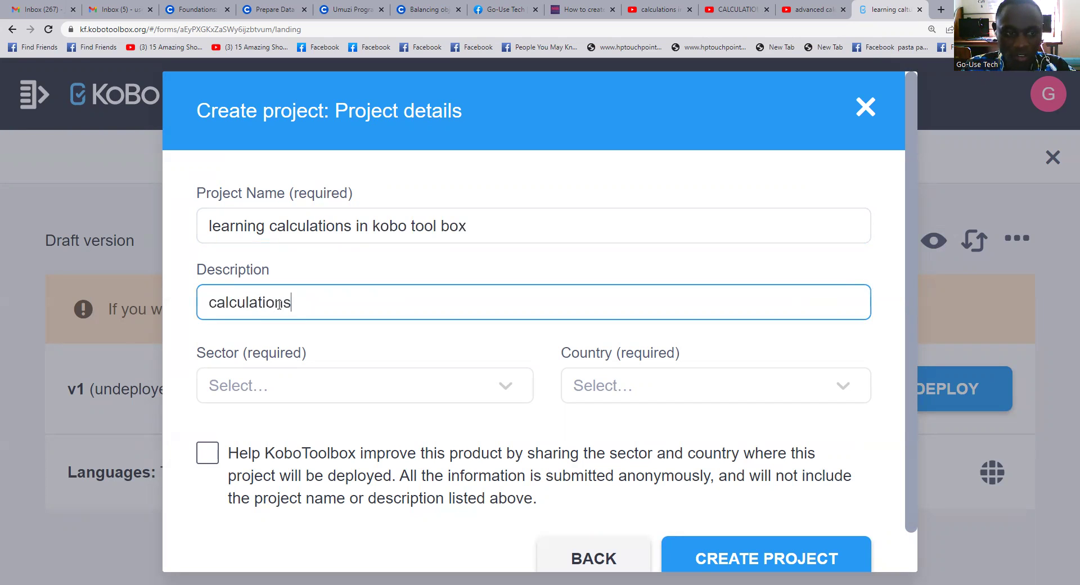
- Set the project's sector to Private sector
{"action": "left_click", "coordinate": [266, 385]}
{"action": "scroll", "coordinate": [273, 463], "scroll_direction": "down", "scroll_amount": 3}
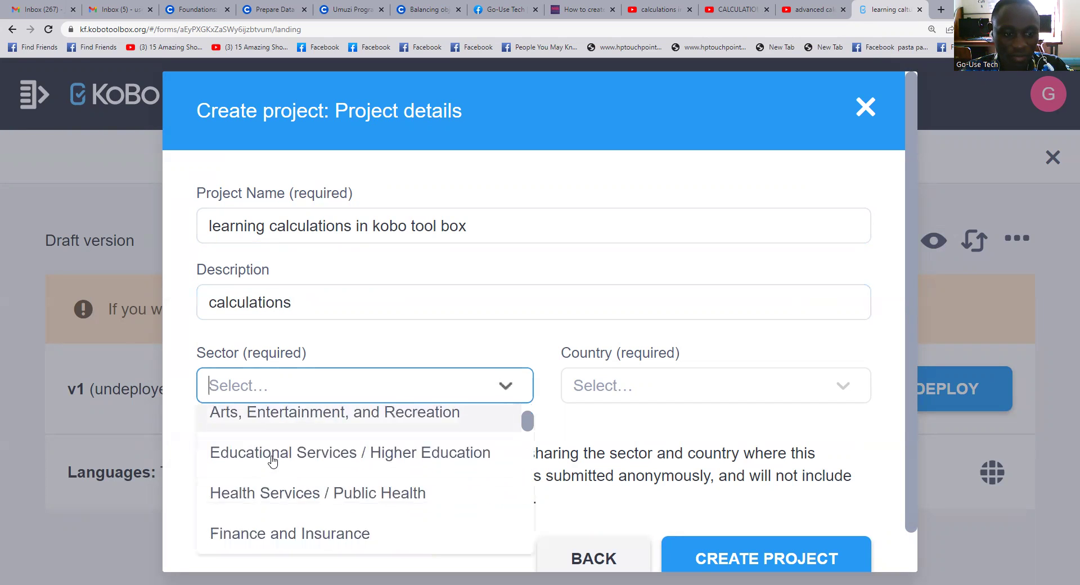
{"action": "scroll", "coordinate": [272, 461], "scroll_direction": "down", "scroll_amount": 2}
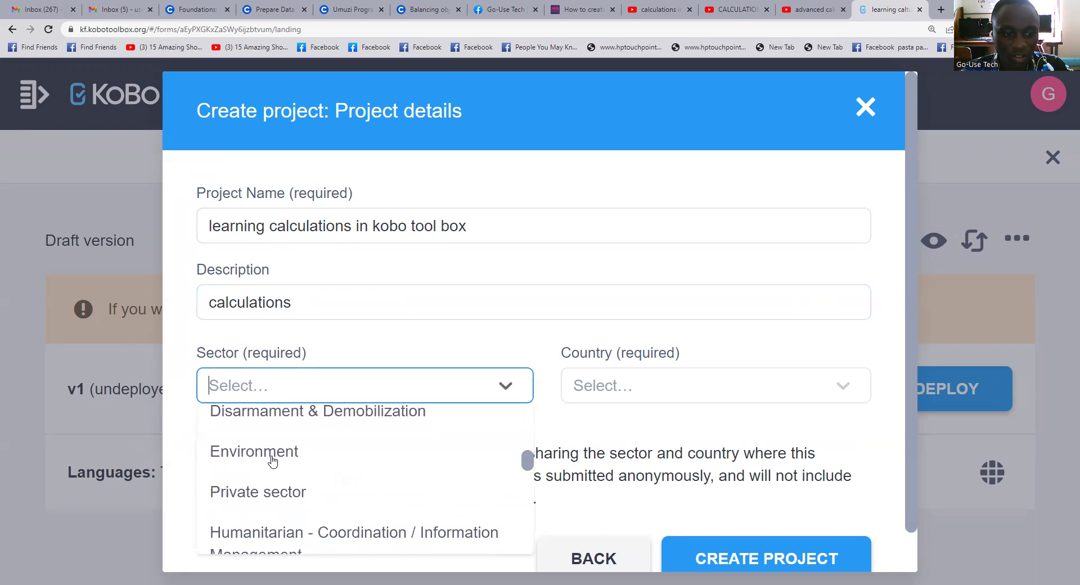
{"action": "left_click", "coordinate": [265, 492]}
- Set the country to Uganda, agree to share sector and country, and create the project
{"action": "left_click", "coordinate": [620, 401]}
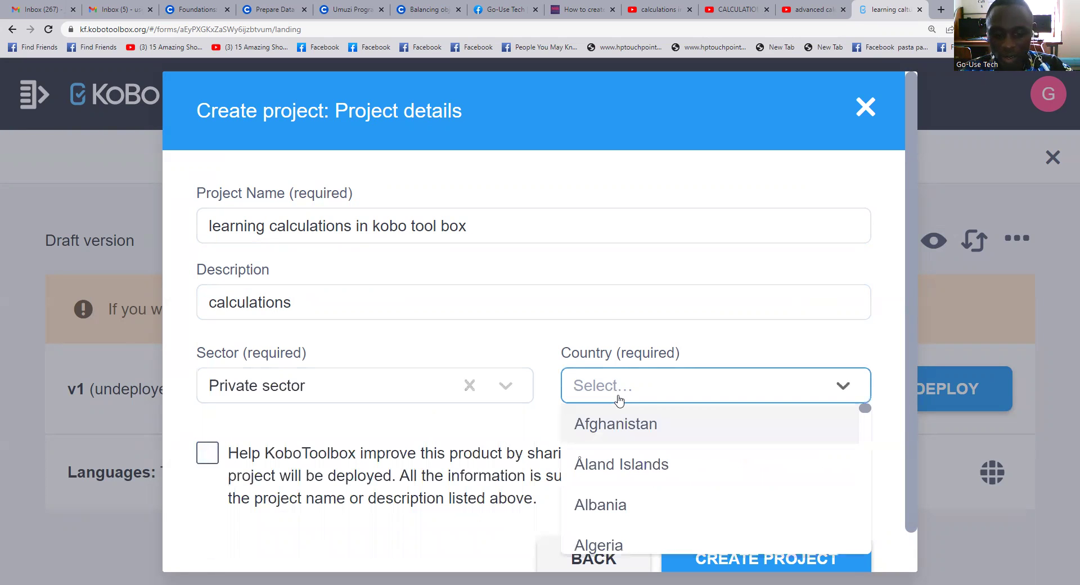
{"action": "type", "text": "ug"}
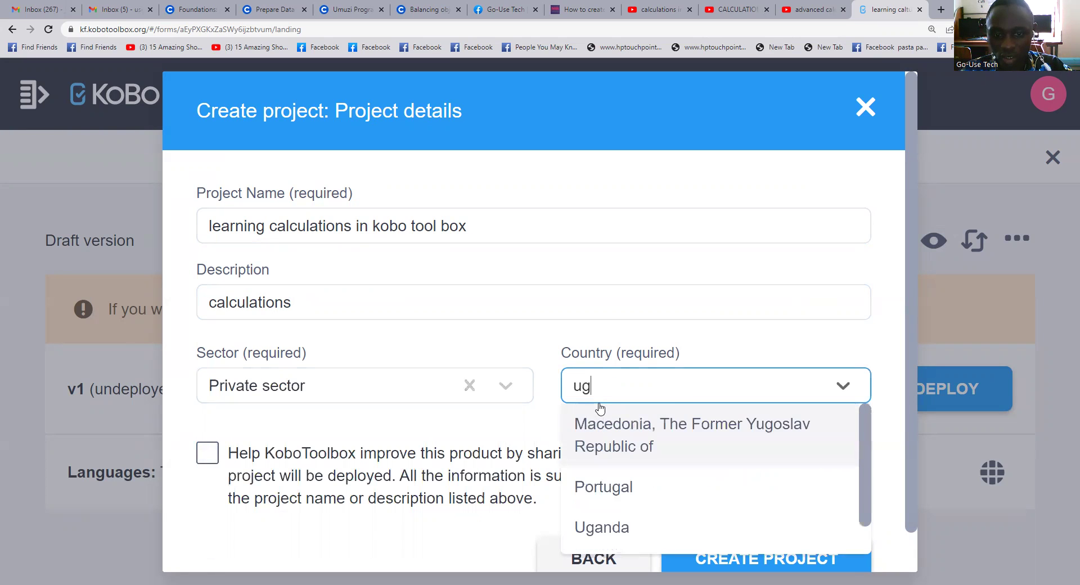
{"action": "left_click", "coordinate": [574, 515]}
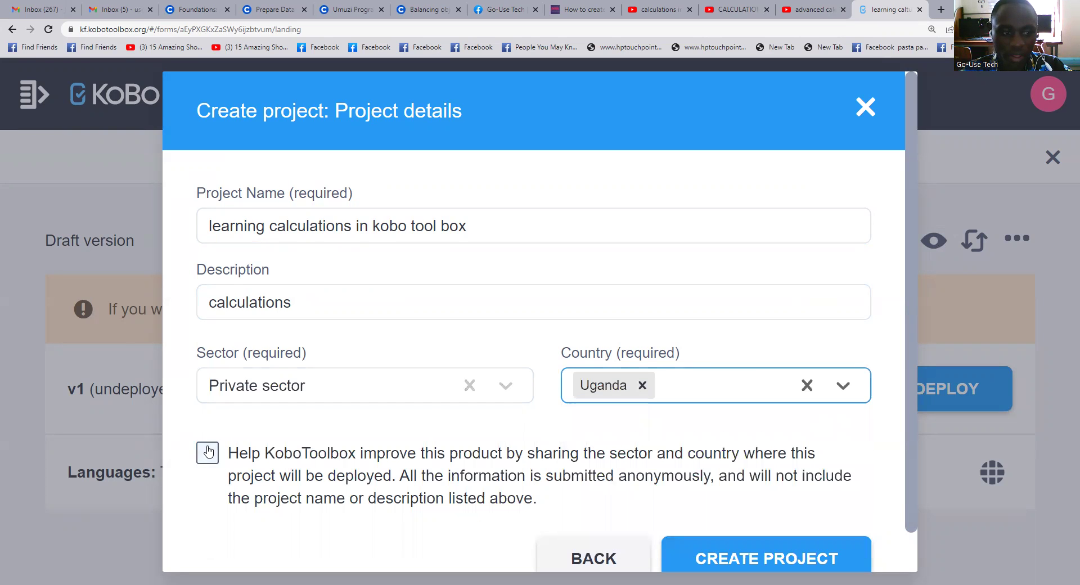
{"action": "left_click", "coordinate": [208, 453]}
{"action": "scroll", "coordinate": [598, 463], "scroll_direction": "down", "scroll_amount": 2}
{"action": "left_click", "coordinate": [741, 524]}
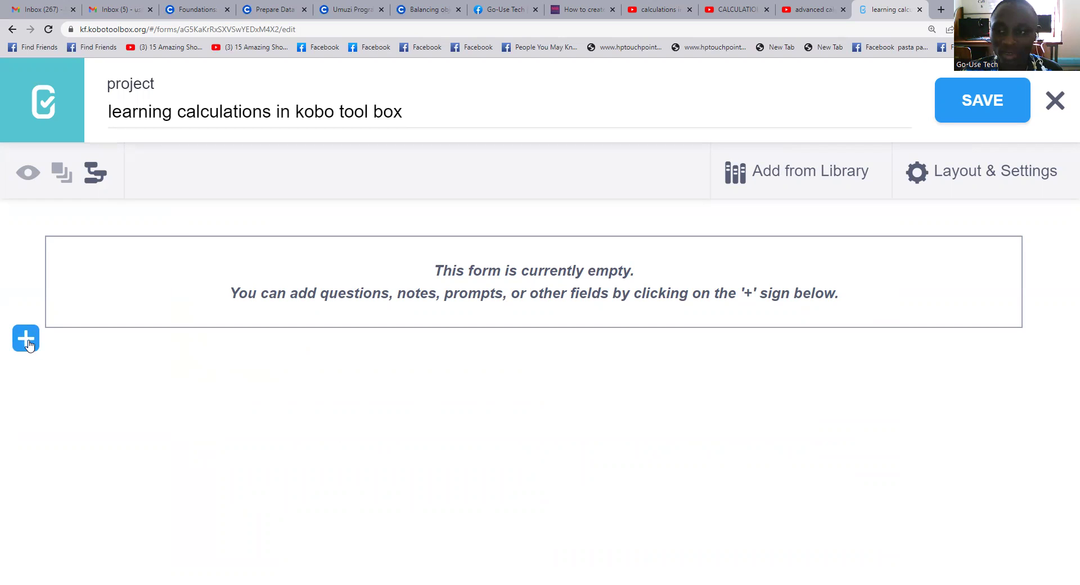
- Add a first question labelled 'Number of male in the household'
{"action": "left_click", "coordinate": [26, 338]}
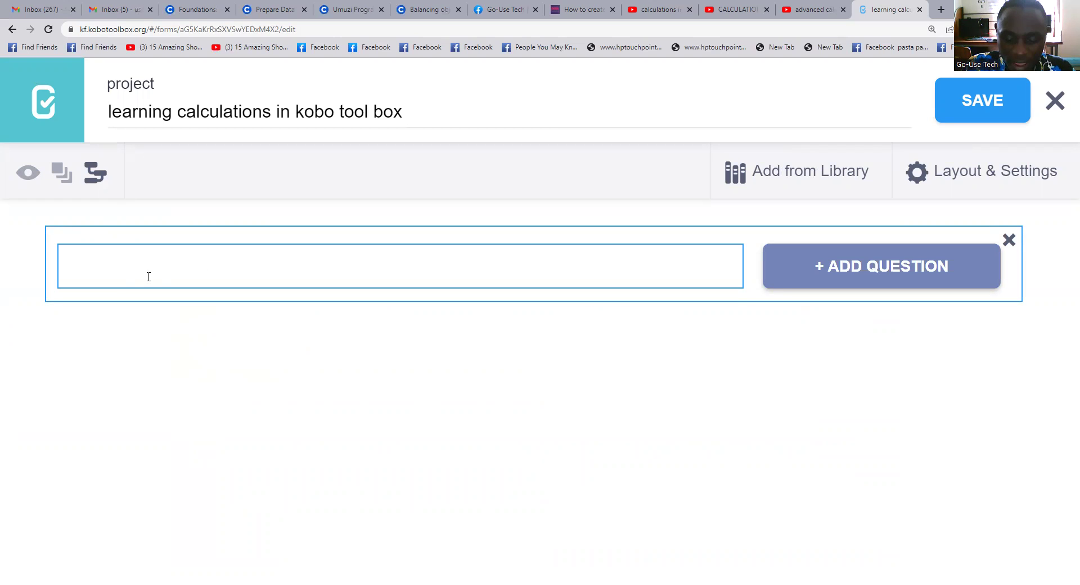
{"action": "type", "text": "nuber"}
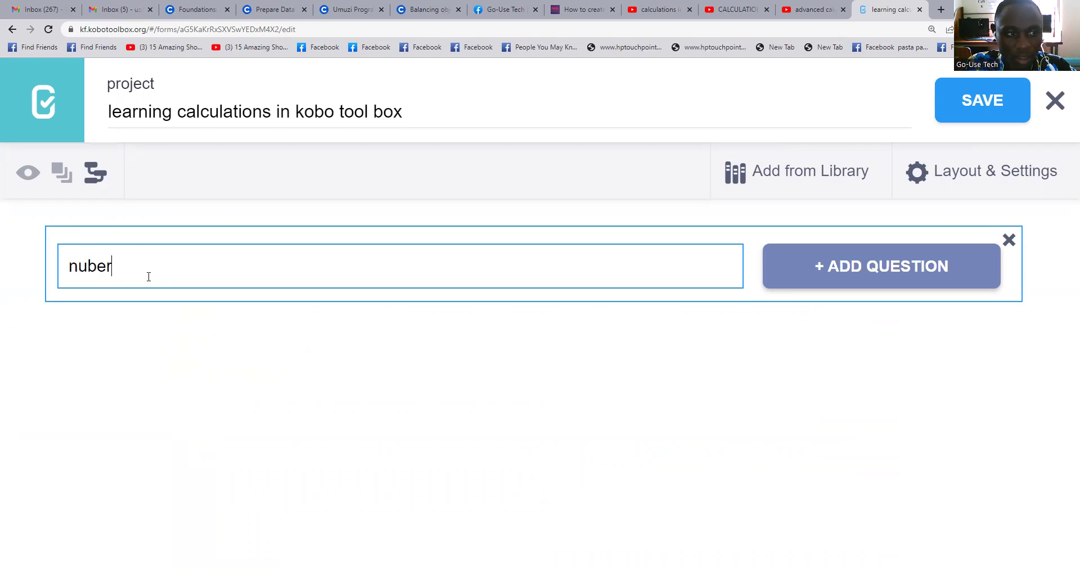
{"action": "key", "text": "BackSpace"}
{"action": "key", "text": "BackSpace"}
{"action": "key", "text": "BackSpace"}
{"action": "key", "text": "BackSpace"}
{"action": "key", "text": "BackSpace"}
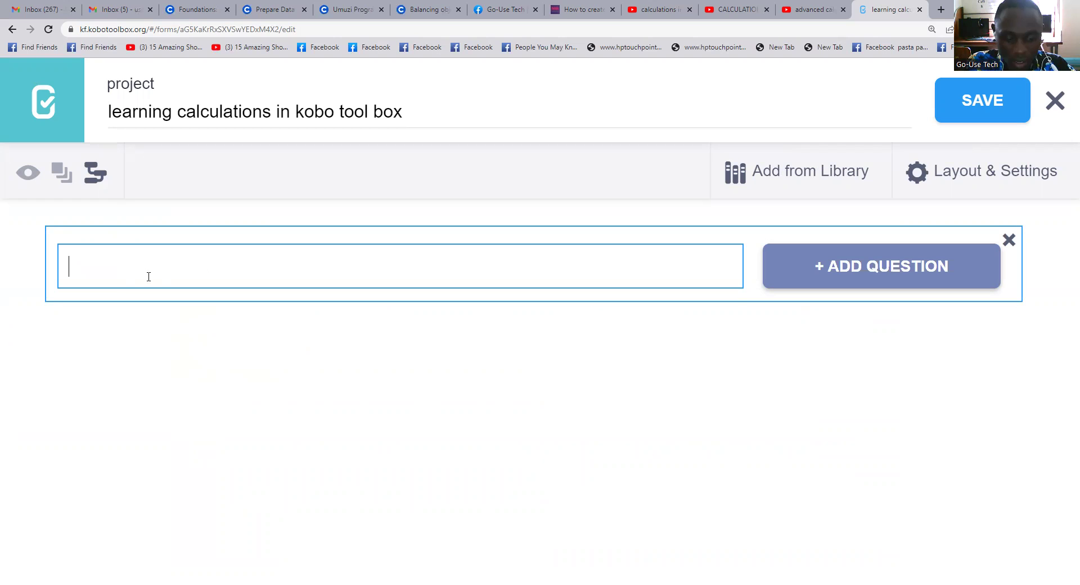
{"action": "type", "text": "Number "}
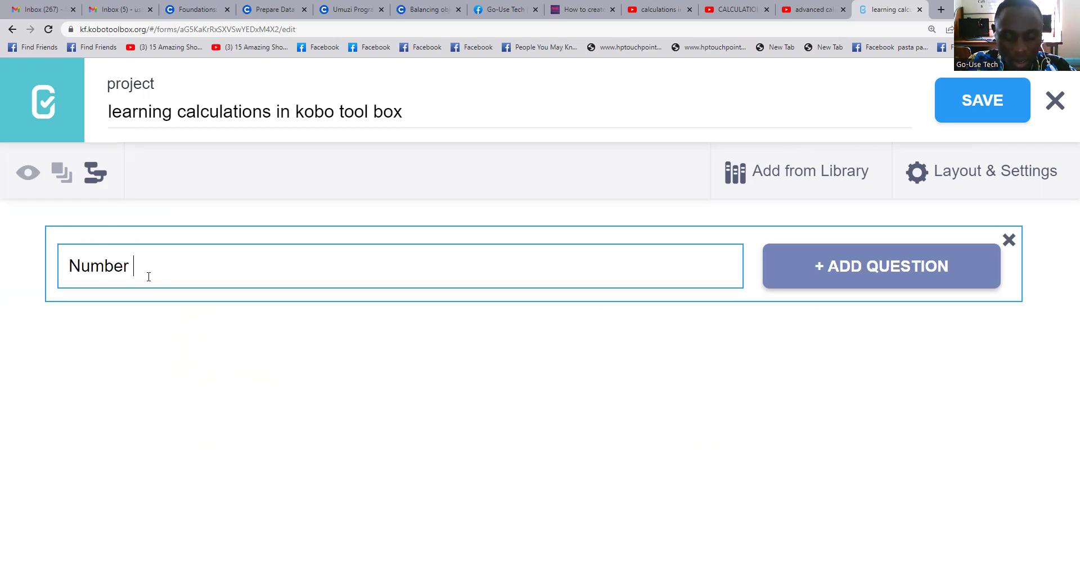
{"action": "type", "text": "of ma"}
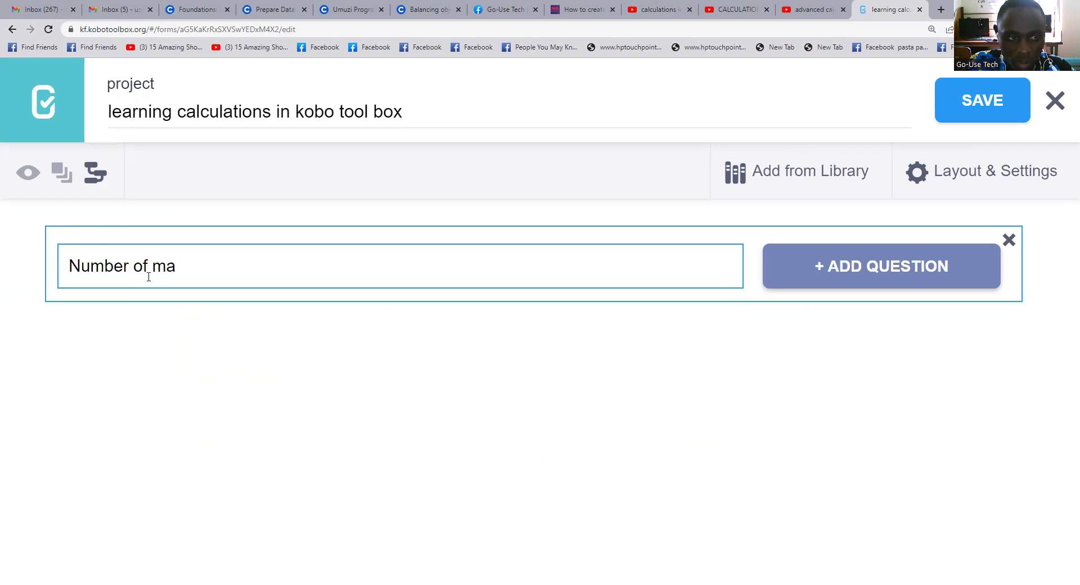
{"action": "type", "text": "le in the"}
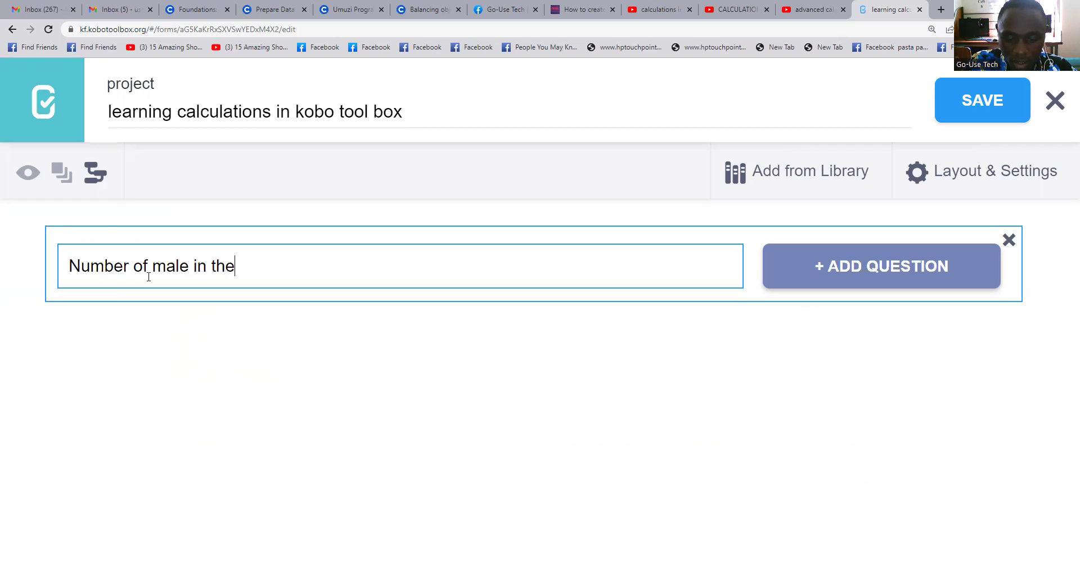
{"action": "type", "text": " house"}
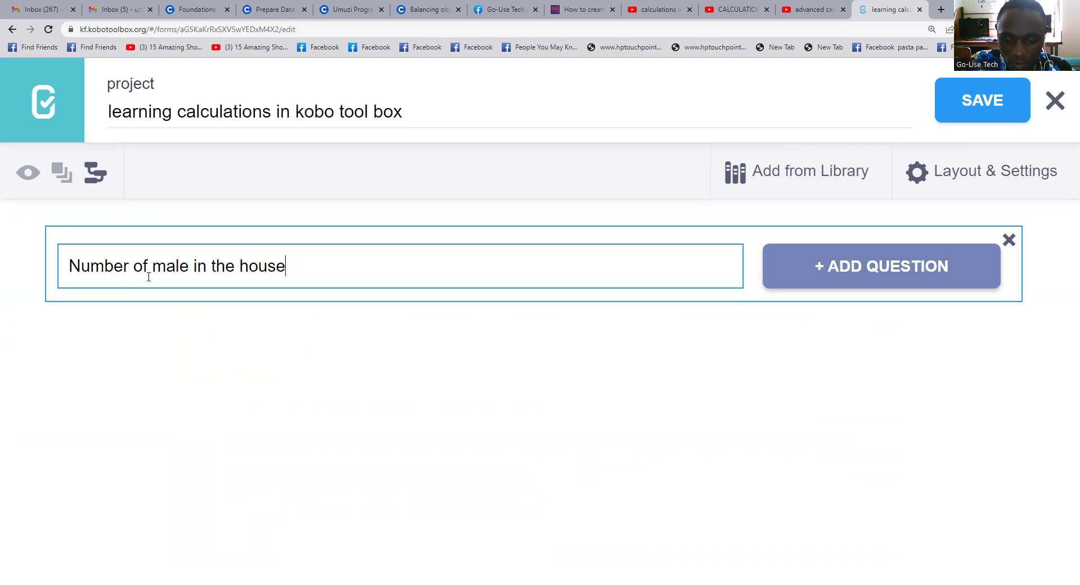
{"action": "type", "text": "hold"}
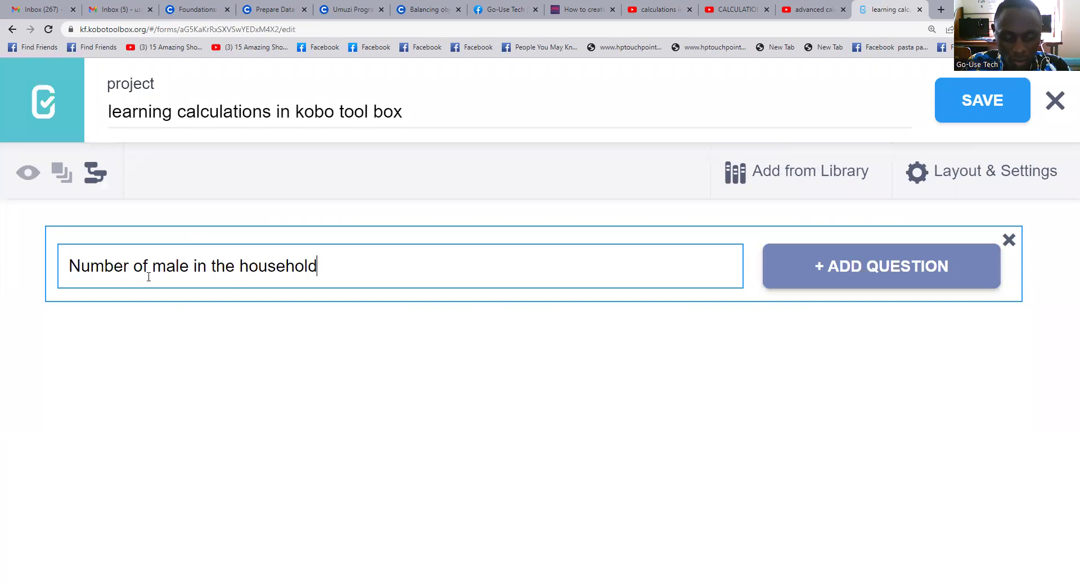
{"action": "key", "text": "ctrl+a"}
{"action": "key", "text": "ctrl+c"}
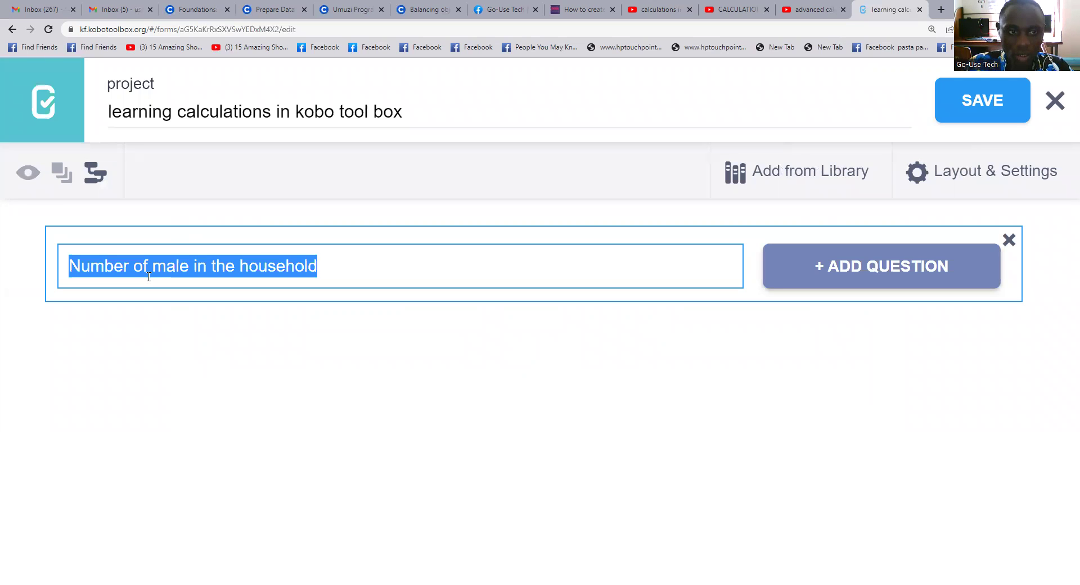
{"action": "left_click", "coordinate": [319, 265]}
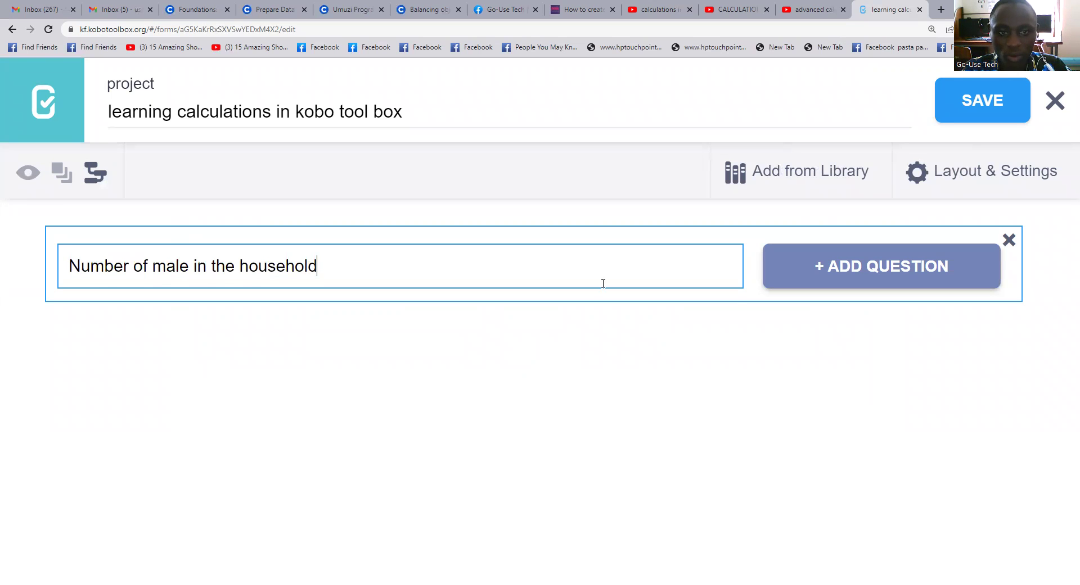
{"action": "left_click", "coordinate": [831, 264]}
- Make the male question a Number type and shorten its data column name to 'male'
{"action": "left_click", "coordinate": [838, 327]}
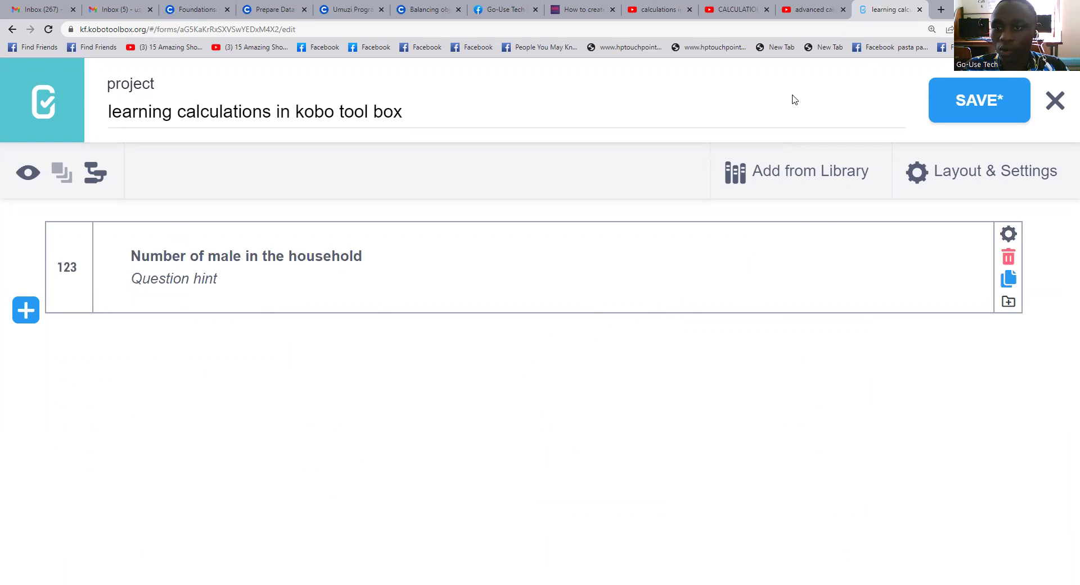
{"action": "left_click", "coordinate": [1008, 235]}
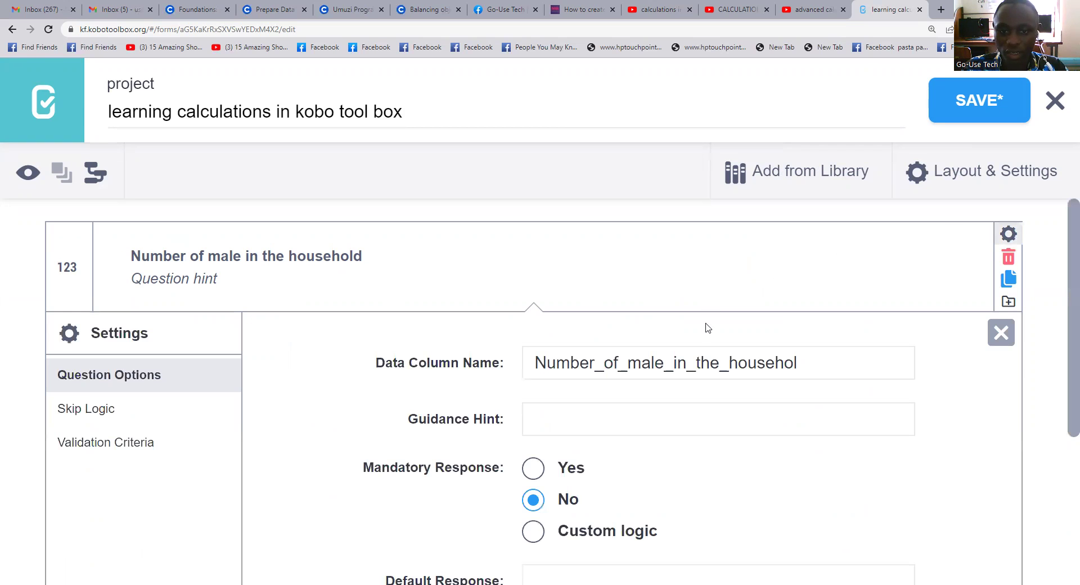
{"action": "left_click", "coordinate": [730, 363]}
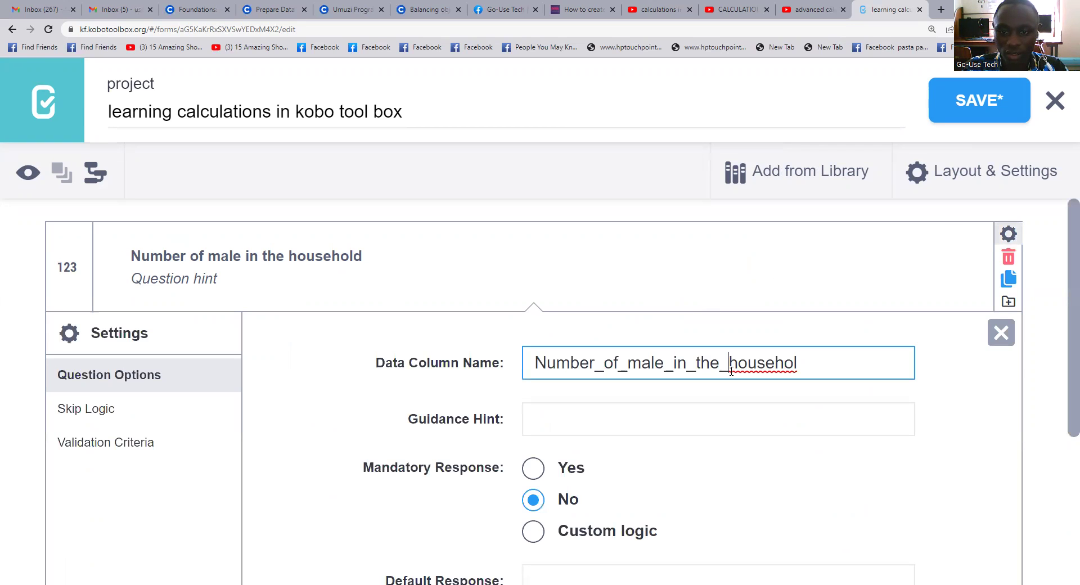
{"action": "left_click_drag", "start_coordinate": [664, 363], "coordinate": [808, 364]}
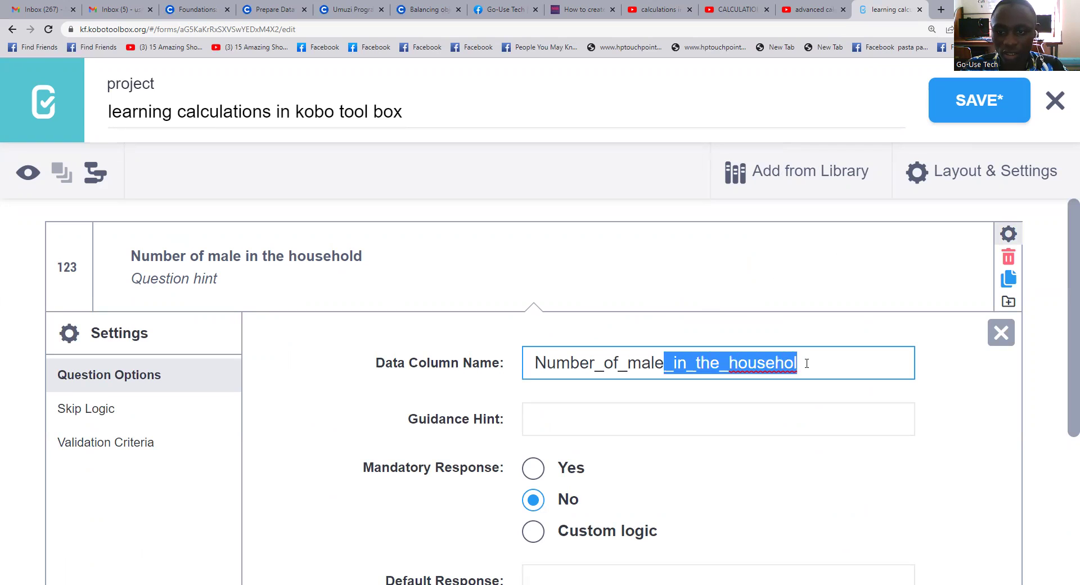
{"action": "key", "text": "BackSpace"}
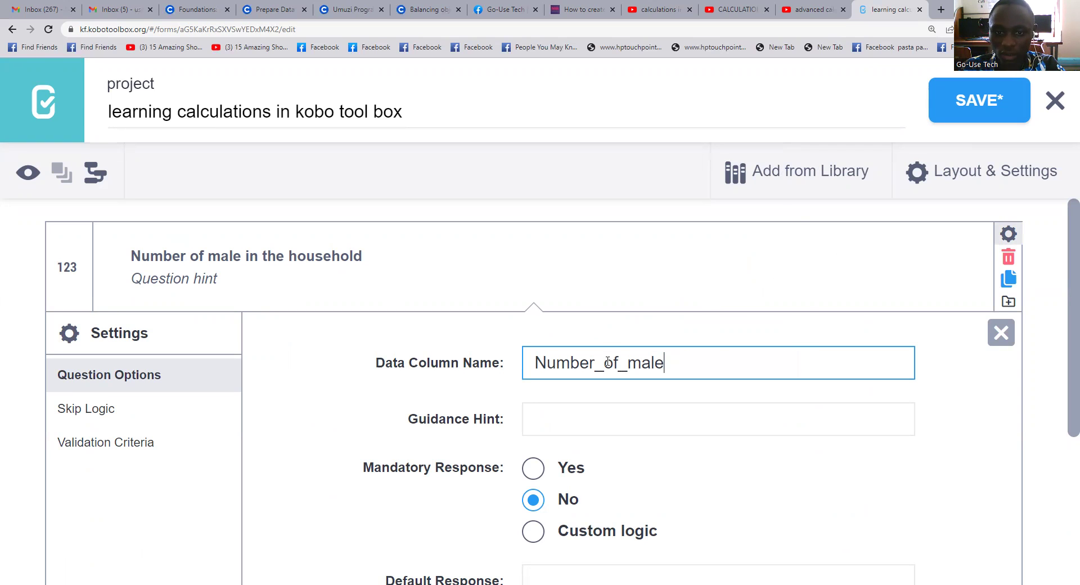
{"action": "left_click_drag", "start_coordinate": [628, 363], "coordinate": [533, 364]}
{"action": "key", "text": "BackSpace"}
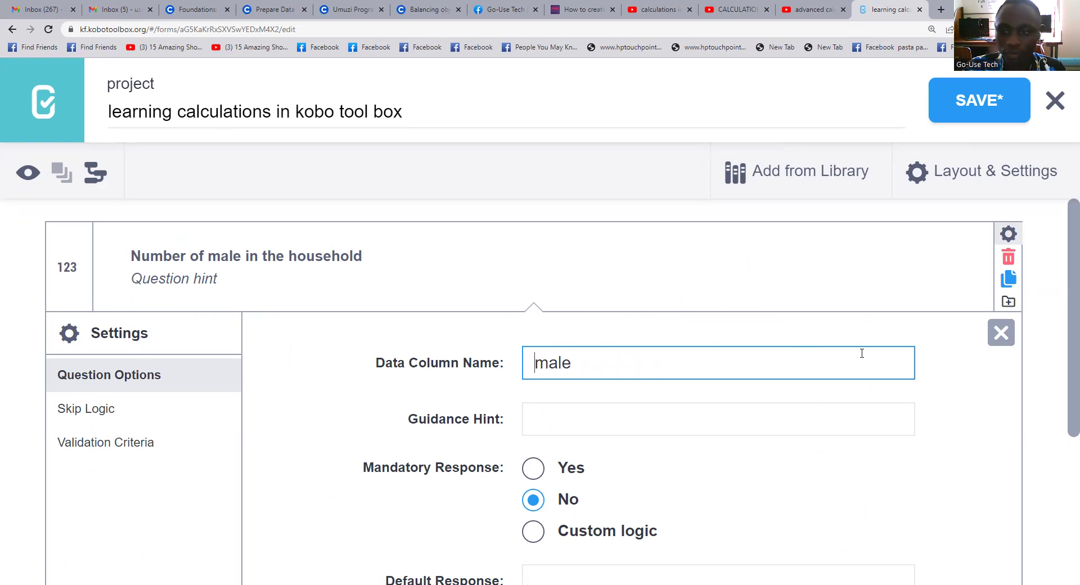
- Add a second question labelled 'Number of female in the household' by editing the pasted male label
{"action": "left_click", "coordinate": [1007, 233]}
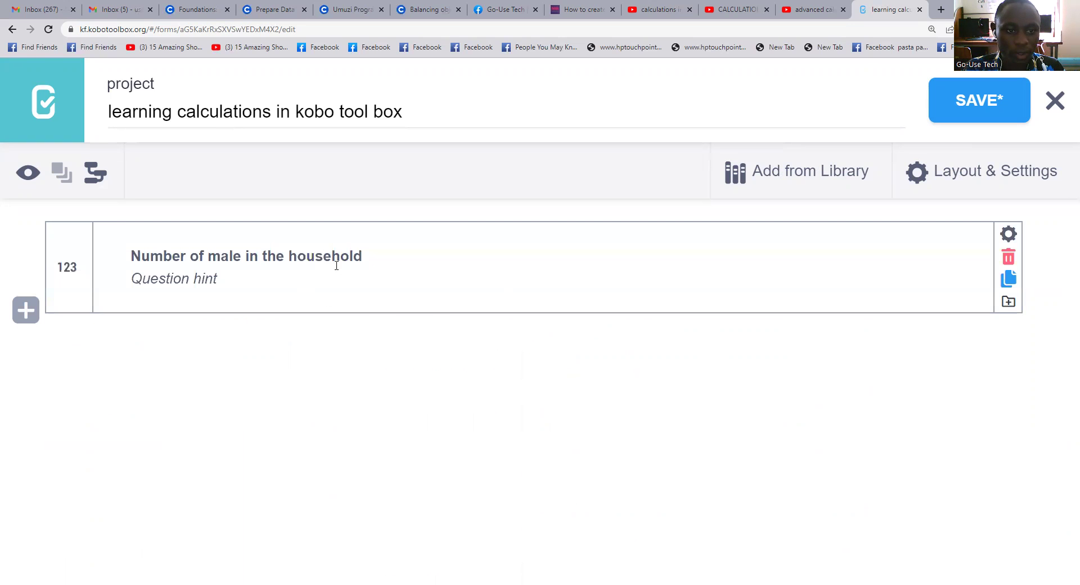
{"action": "left_click", "coordinate": [26, 310]}
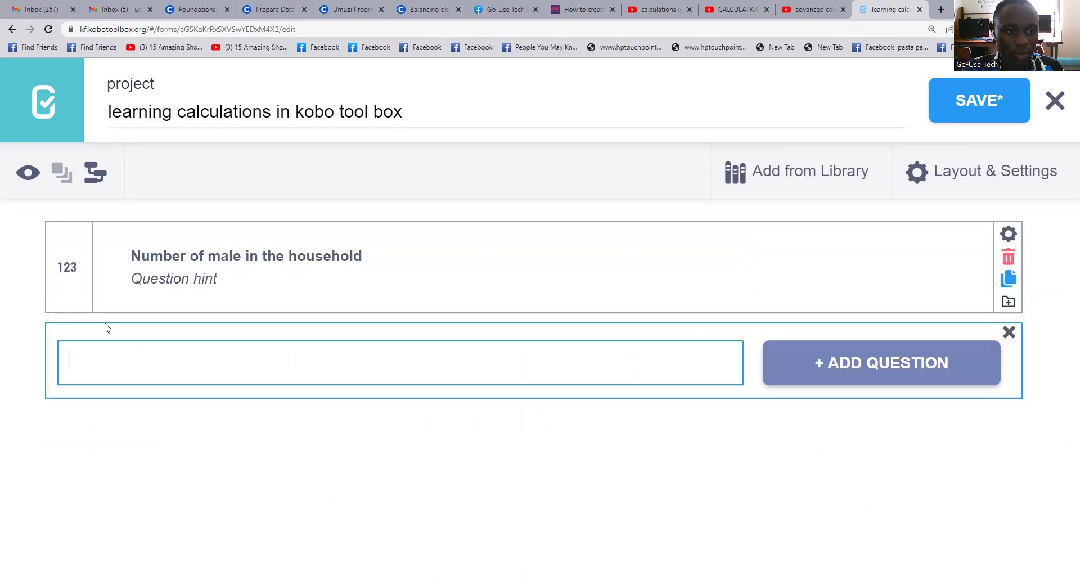
{"action": "key", "text": "ctrl+v"}
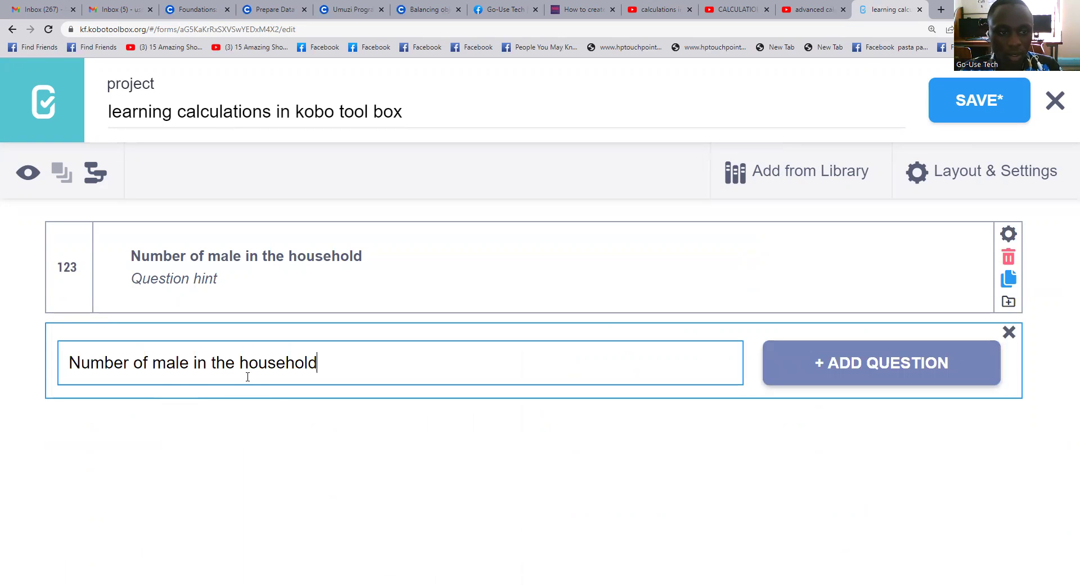
{"action": "left_click", "coordinate": [191, 364]}
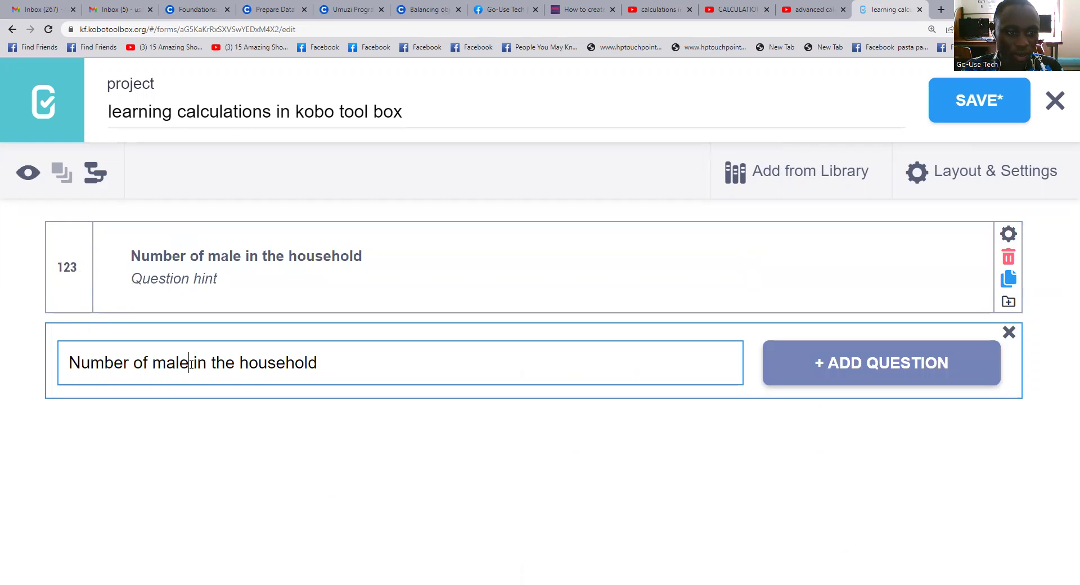
{"action": "key", "text": "BackSpace"}
{"action": "key", "text": "BackSpace"}
{"action": "key", "text": "BackSpace"}
{"action": "key", "text": "BackSpace"}
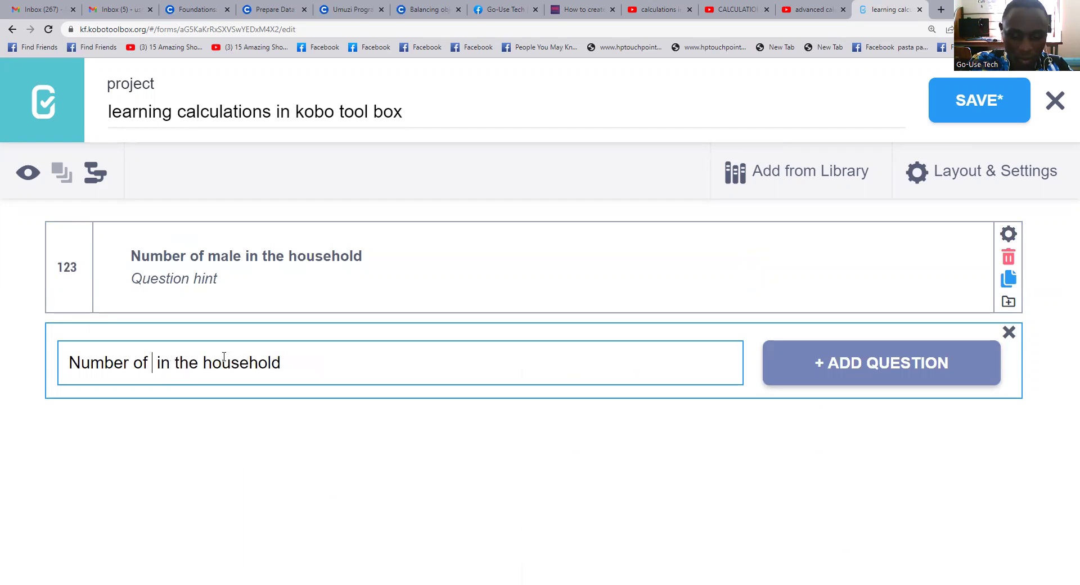
{"action": "type", "text": "female"}
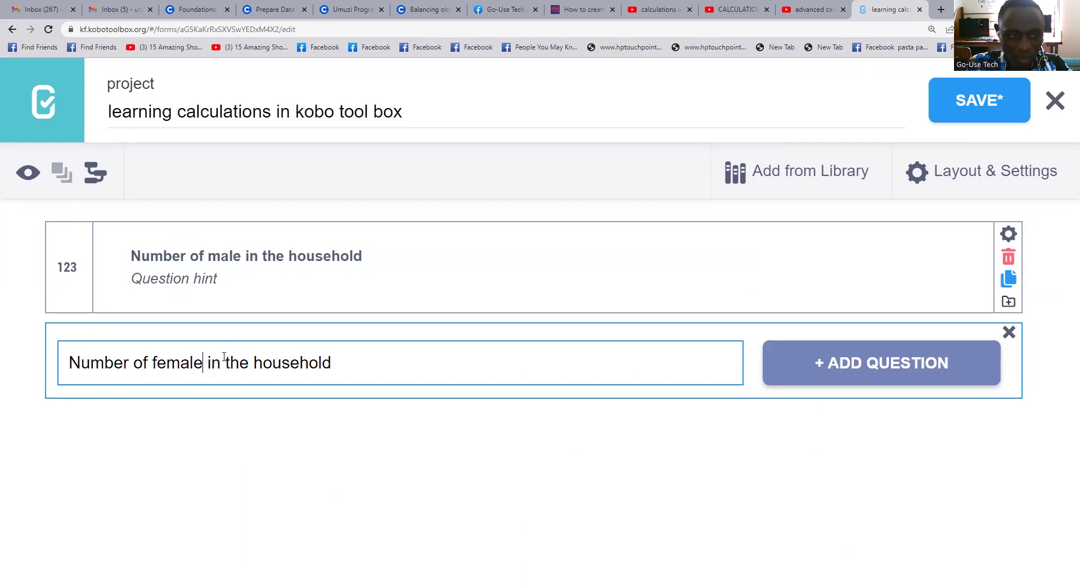
- Make the female question a Number type with data column name 'female'
{"action": "left_click", "coordinate": [832, 366]}
{"action": "scroll", "coordinate": [833, 340], "scroll_direction": "down", "scroll_amount": 3}
{"action": "left_click", "coordinate": [827, 232]}
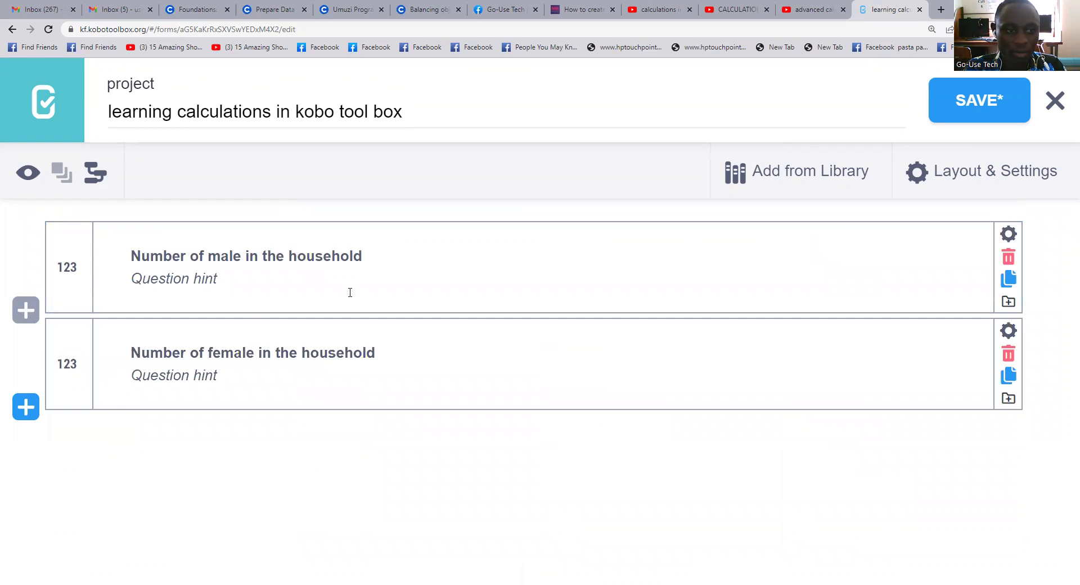
{"action": "left_click", "coordinate": [1001, 332]}
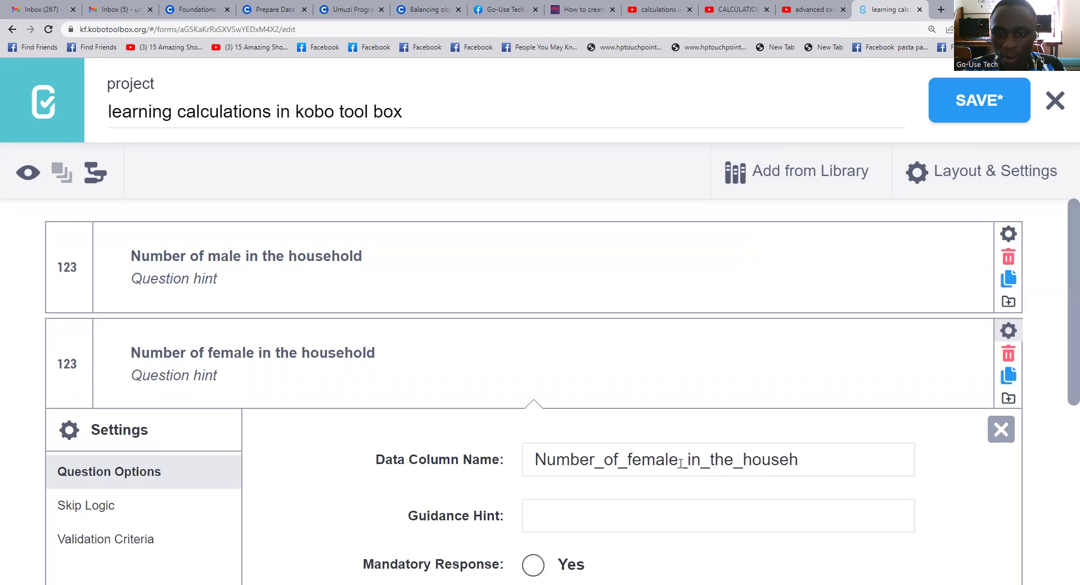
{"action": "left_click_drag", "start_coordinate": [680, 462], "coordinate": [829, 463]}
{"action": "key", "text": "BackSpace"}
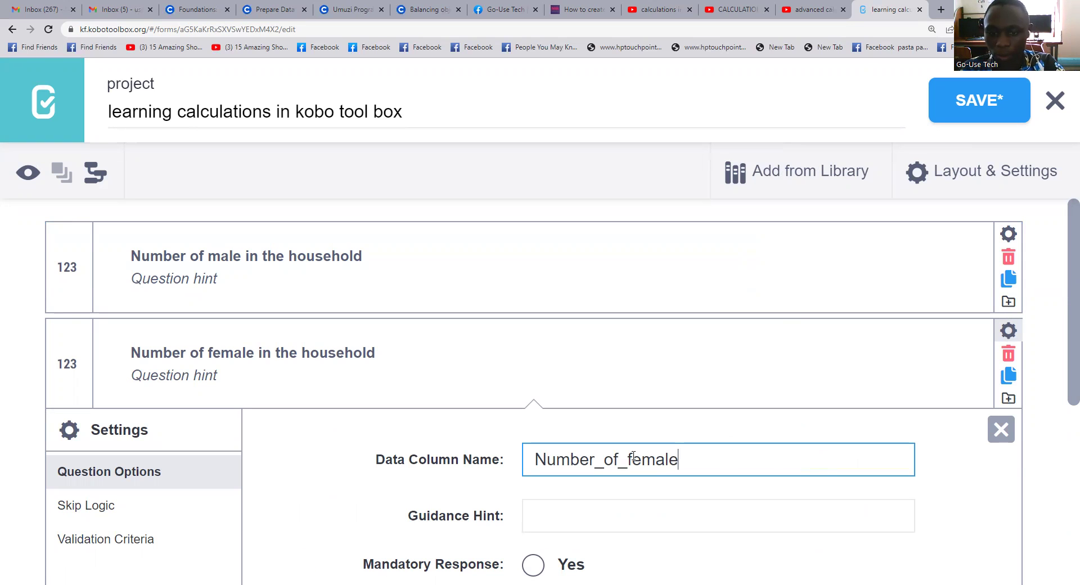
{"action": "left_click_drag", "start_coordinate": [626, 458], "coordinate": [513, 458]}
{"action": "key", "text": "BackSpace"}
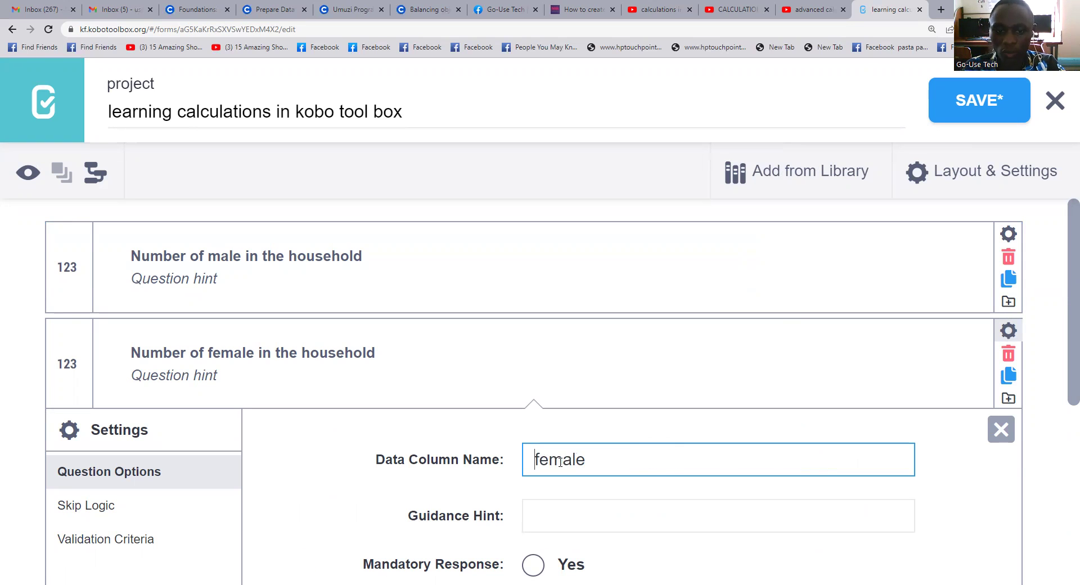
{"action": "scroll", "coordinate": [545, 427], "scroll_direction": "down", "scroll_amount": 1}
- Add a third question of type Calculate below the number questions
{"action": "left_click", "coordinate": [1004, 276]}
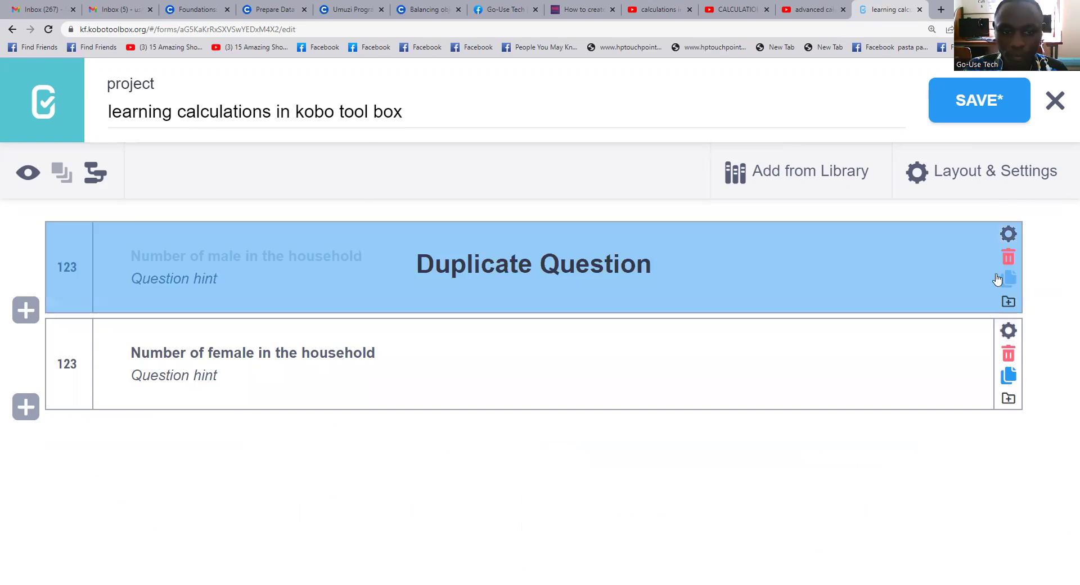
{"action": "left_click", "coordinate": [28, 408]}
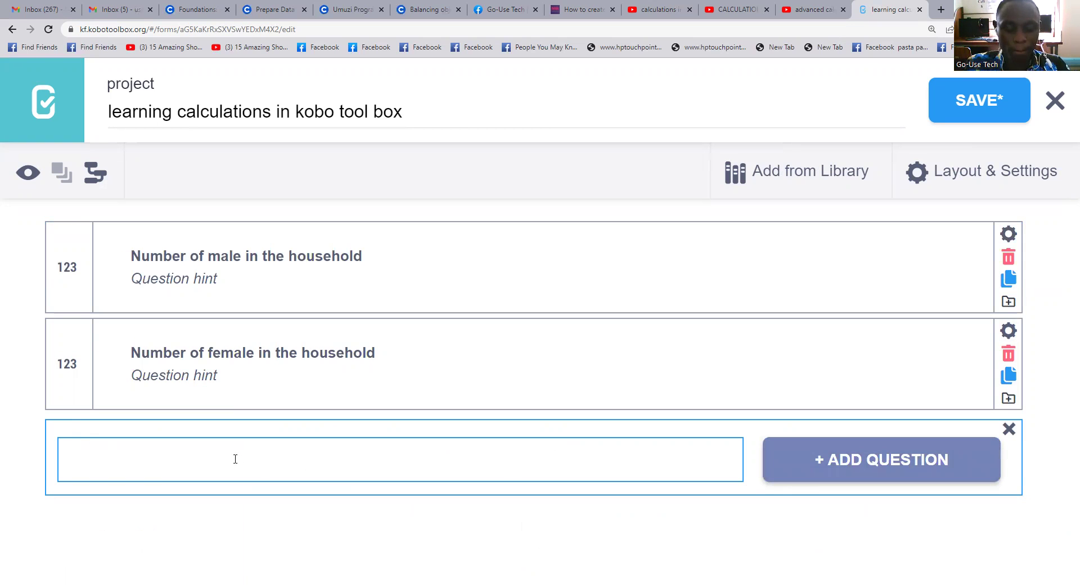
{"action": "left_click", "coordinate": [821, 458]}
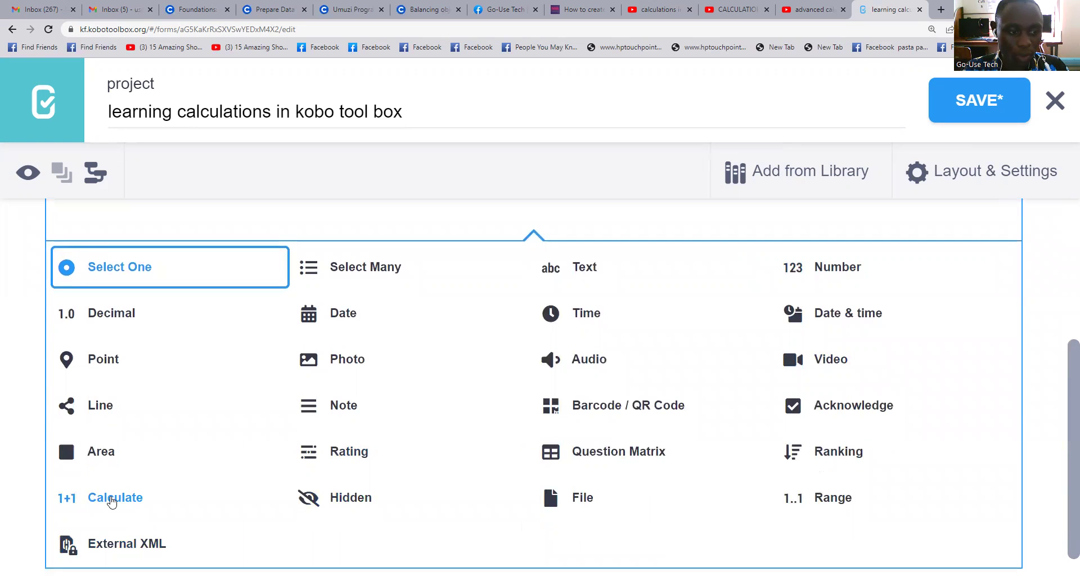
{"action": "left_click", "coordinate": [110, 497]}
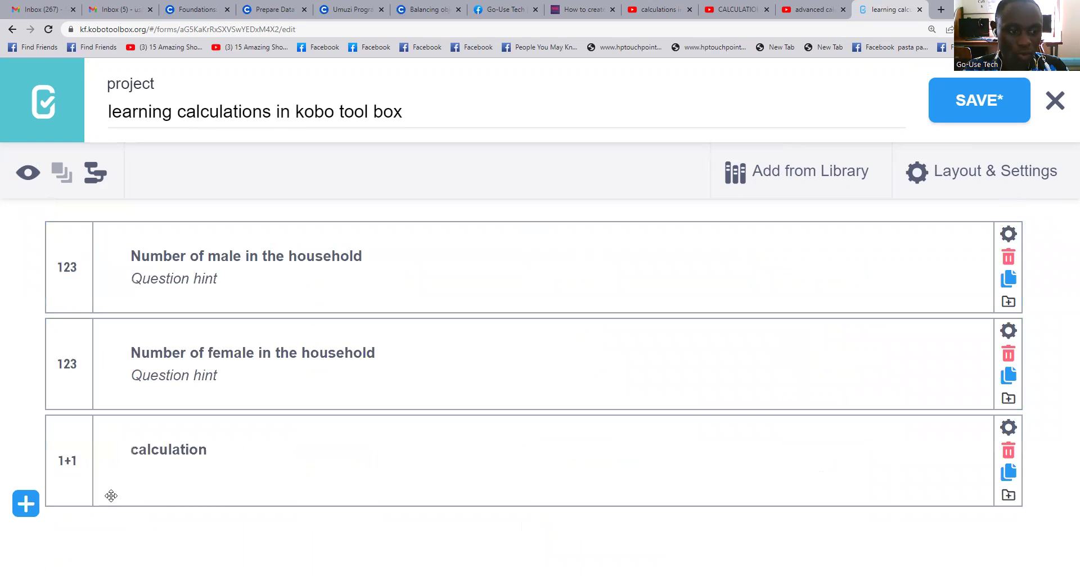
- Clear the default 'calculation' label and begin the expression with '${'
{"action": "left_click", "coordinate": [207, 449]}
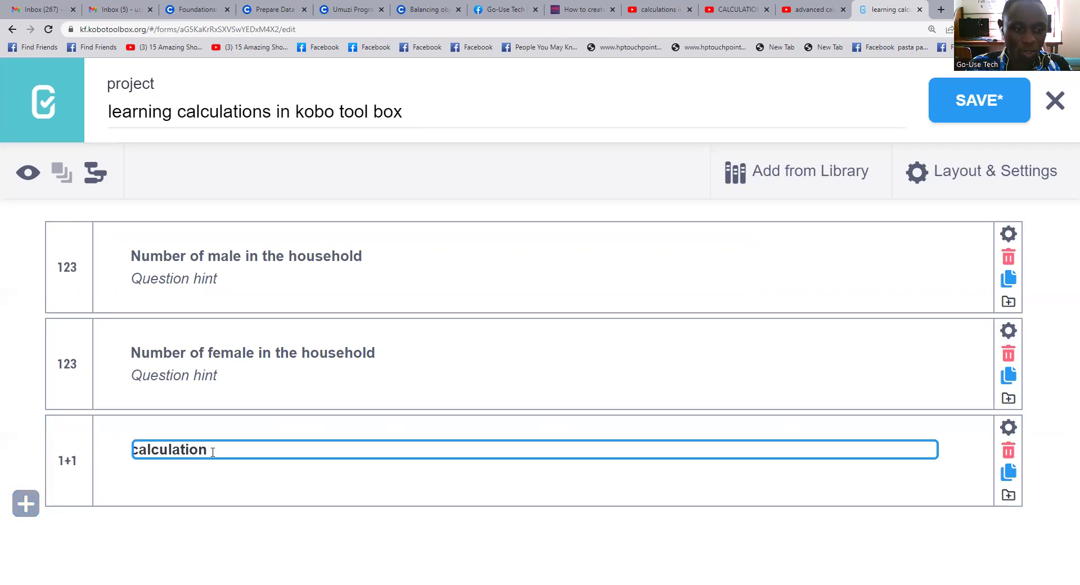
{"action": "key", "text": "BackSpace"}
{"action": "key", "text": "BackSpace"}
{"action": "key", "text": "BackSpace"}
{"action": "key", "text": "BackSpace"}
{"action": "key", "text": "BackSpace"}
{"action": "key", "text": "BackSpace"}
{"action": "key", "text": "BackSpace"}
{"action": "key", "text": "BackSpace"}
{"action": "key", "text": "BackSpace"}
{"action": "key", "text": "BackSpace"}
{"action": "key", "text": "BackSpace"}
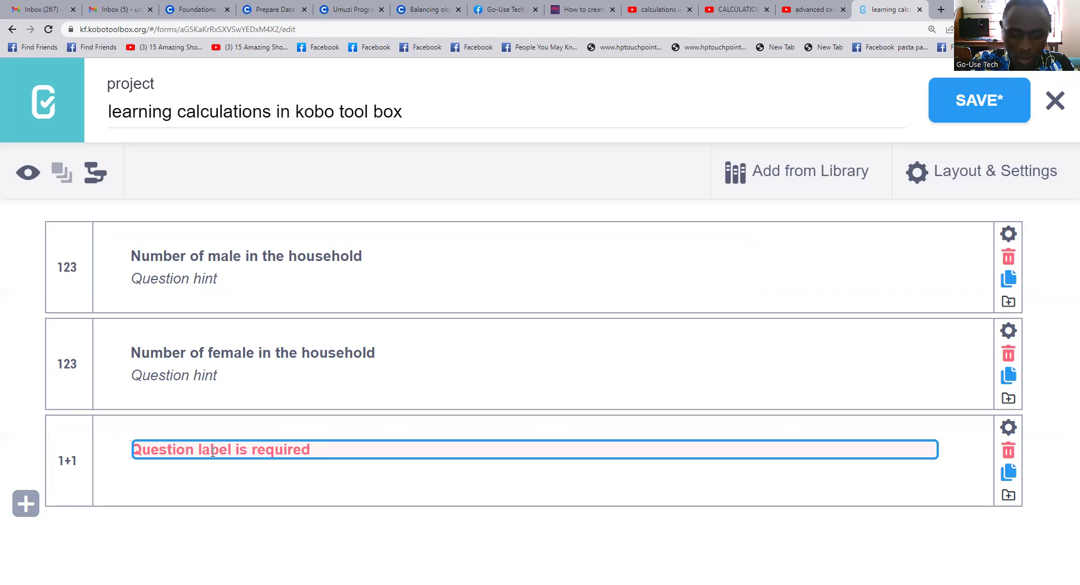
{"action": "type", "text": "$"}
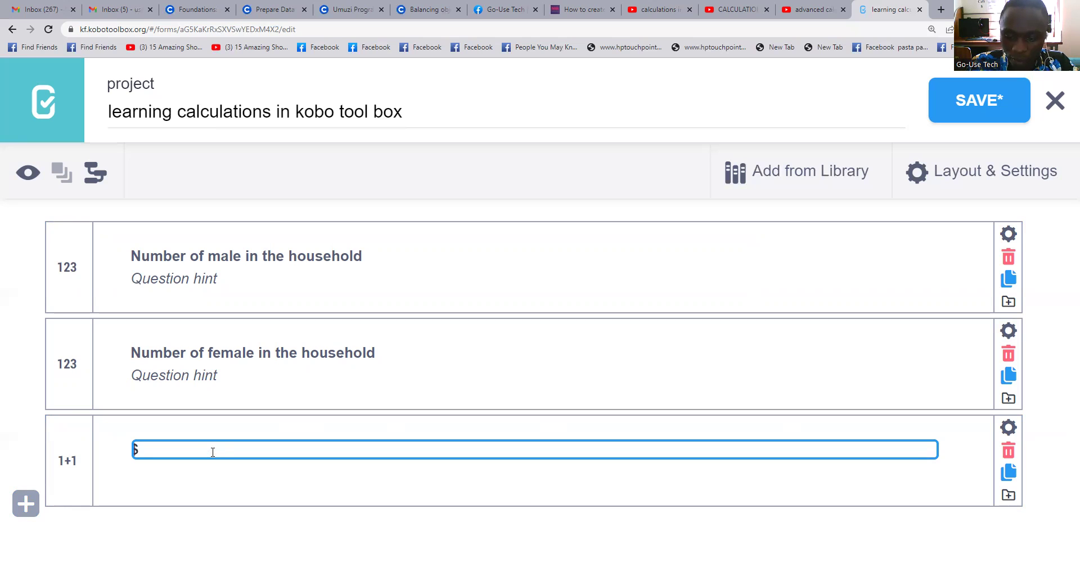
{"action": "type", "text": "{"}
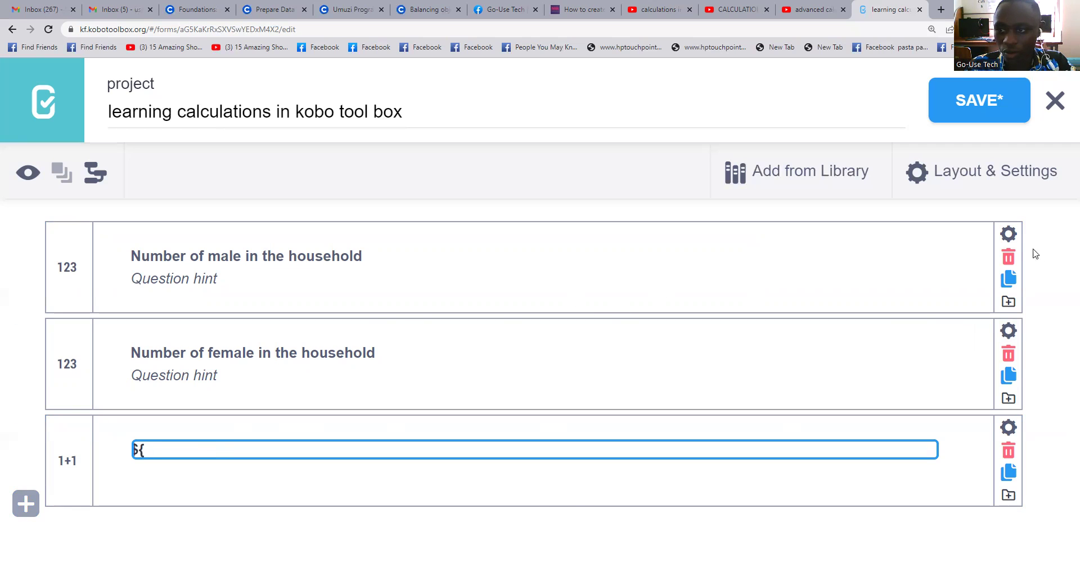
- Copy the 'male' column name into the calculation, making it '${male}+${'
{"action": "left_click", "coordinate": [1009, 234]}
{"action": "left_click", "coordinate": [580, 366]}
{"action": "left_click_drag", "start_coordinate": [580, 367], "coordinate": [533, 362]}
{"action": "key", "text": "ctrl+c"}
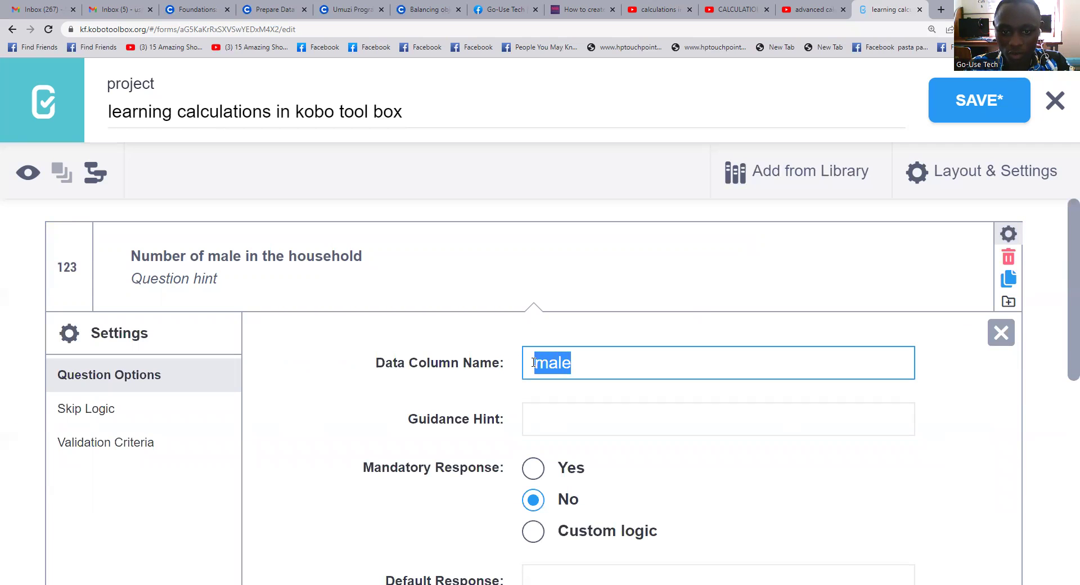
{"action": "left_click", "coordinate": [1001, 332]}
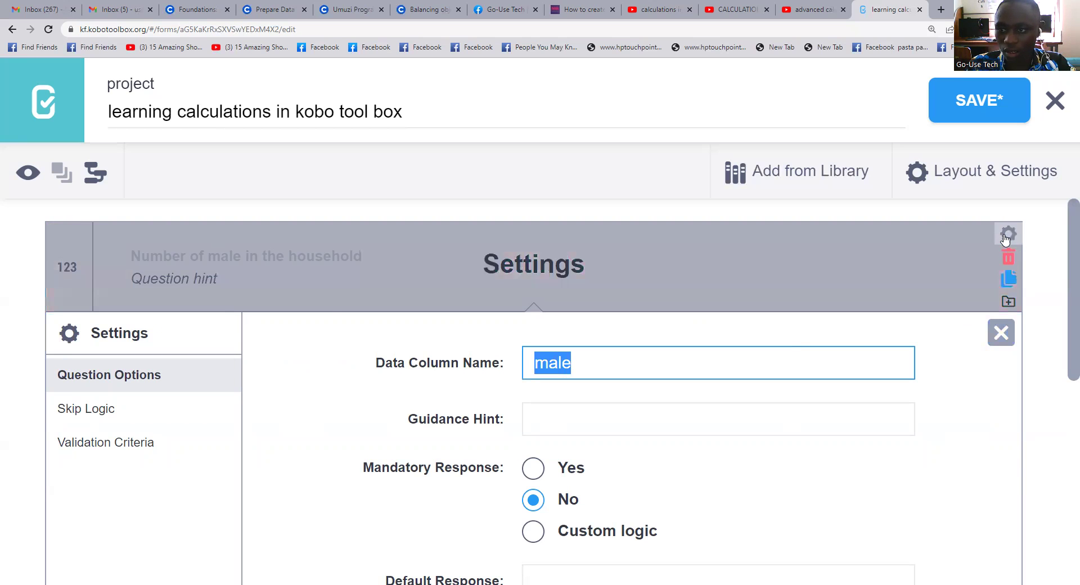
{"action": "left_click", "coordinate": [157, 447]}
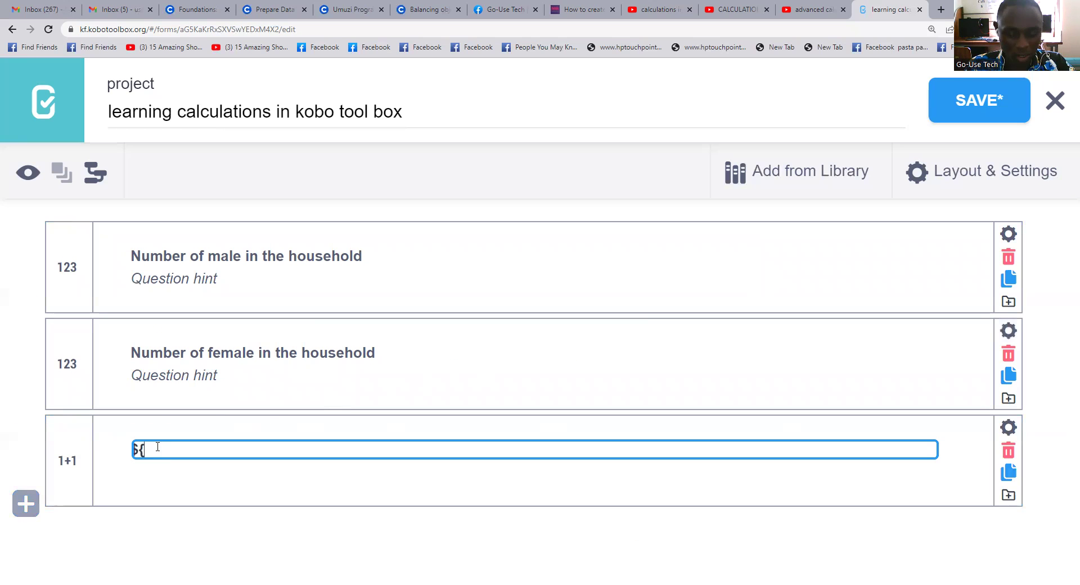
{"action": "key", "text": "ctrl+v"}
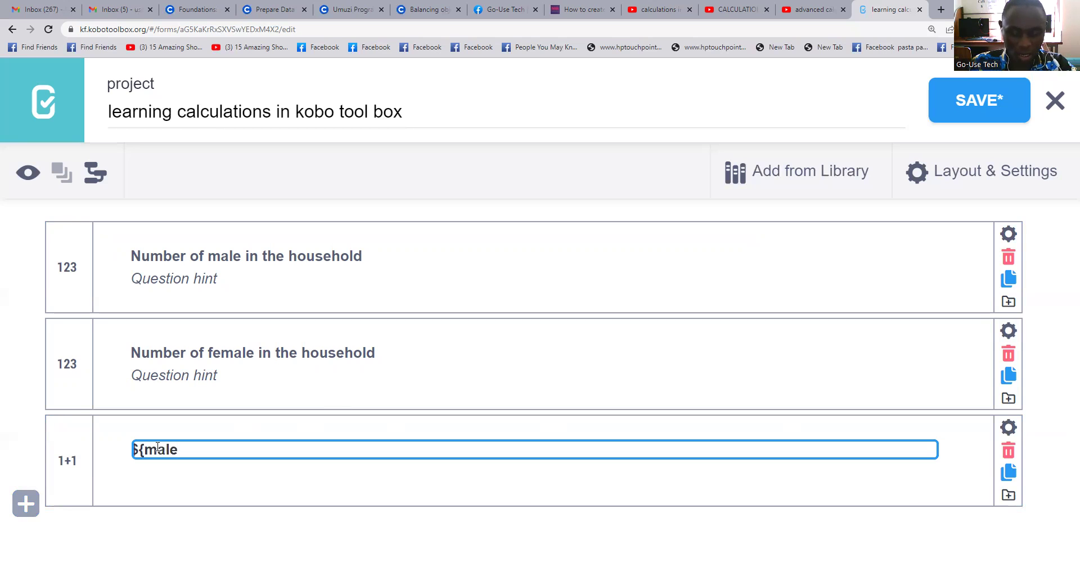
{"action": "type", "text": "}"}
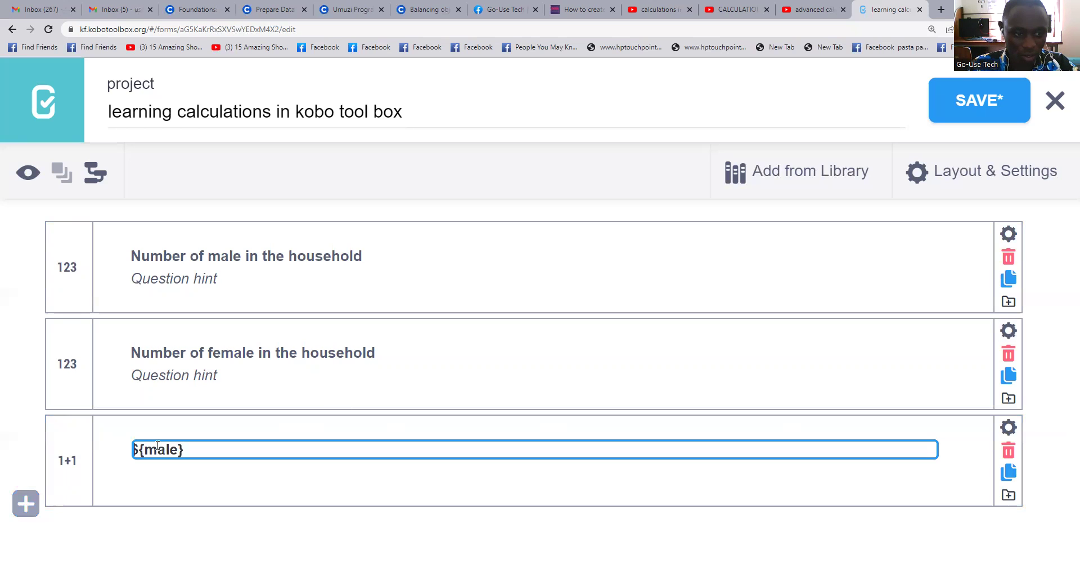
{"action": "type", "text": "+"}
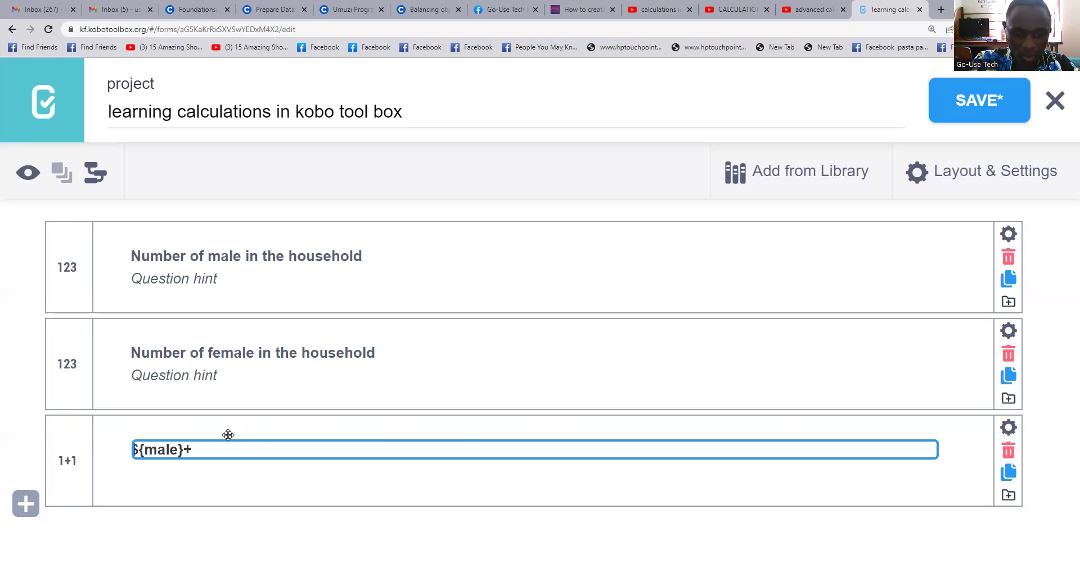
{"action": "type", "text": "$"}
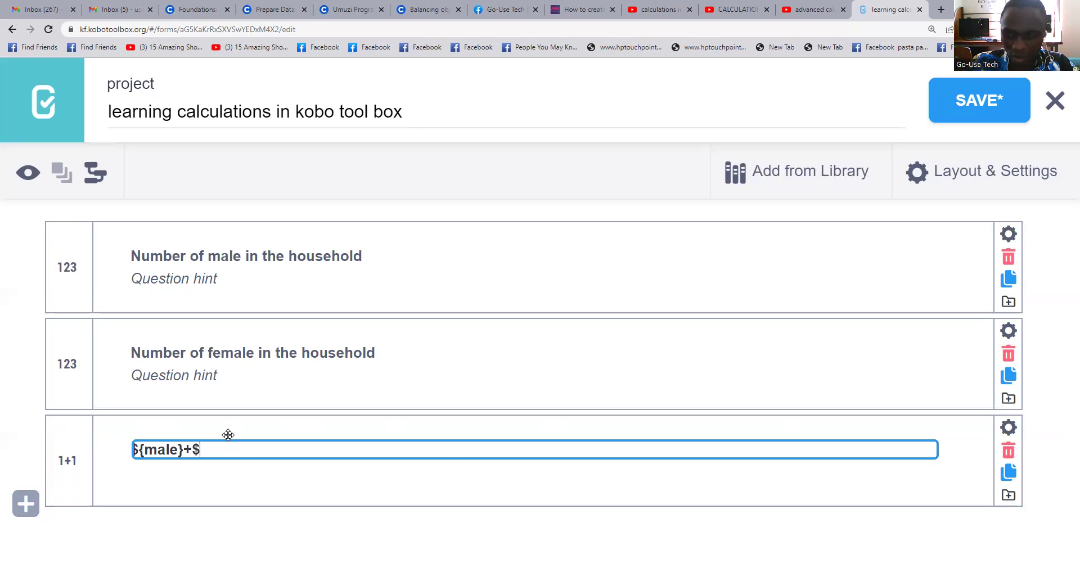
{"action": "type", "text": "{"}
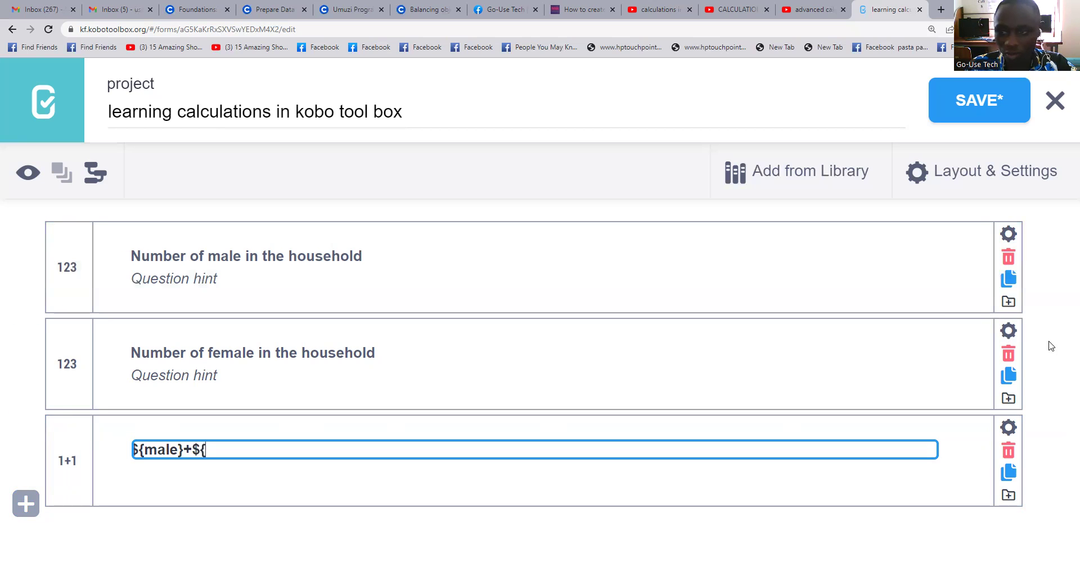
- Finish the calculation with the female column name so it reads '${male}+${female}'
{"action": "left_click", "coordinate": [1005, 329]}
{"action": "left_click_drag", "start_coordinate": [589, 461], "coordinate": [520, 463]}
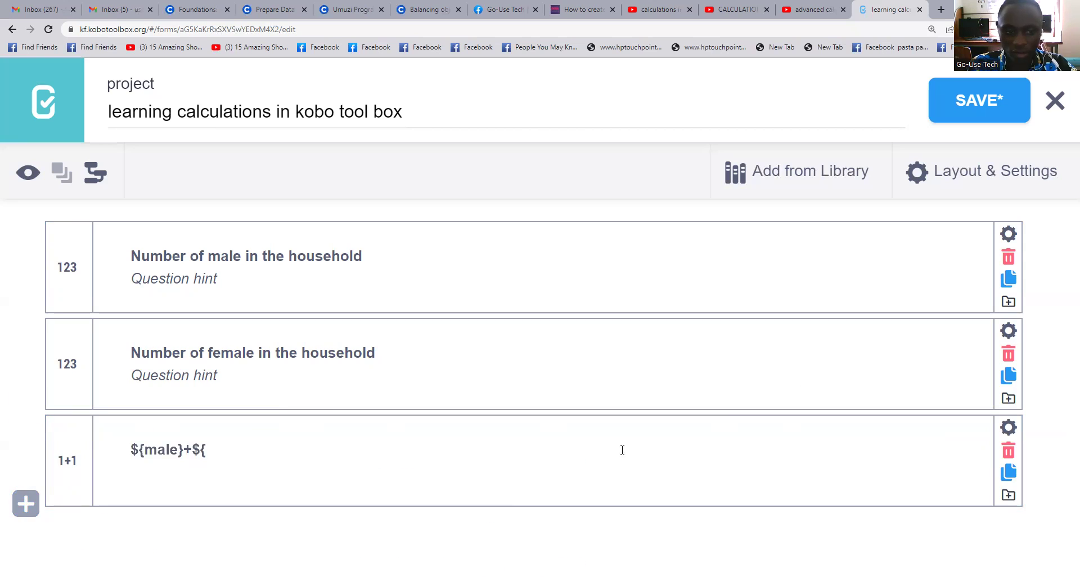
{"action": "left_click", "coordinate": [218, 455]}
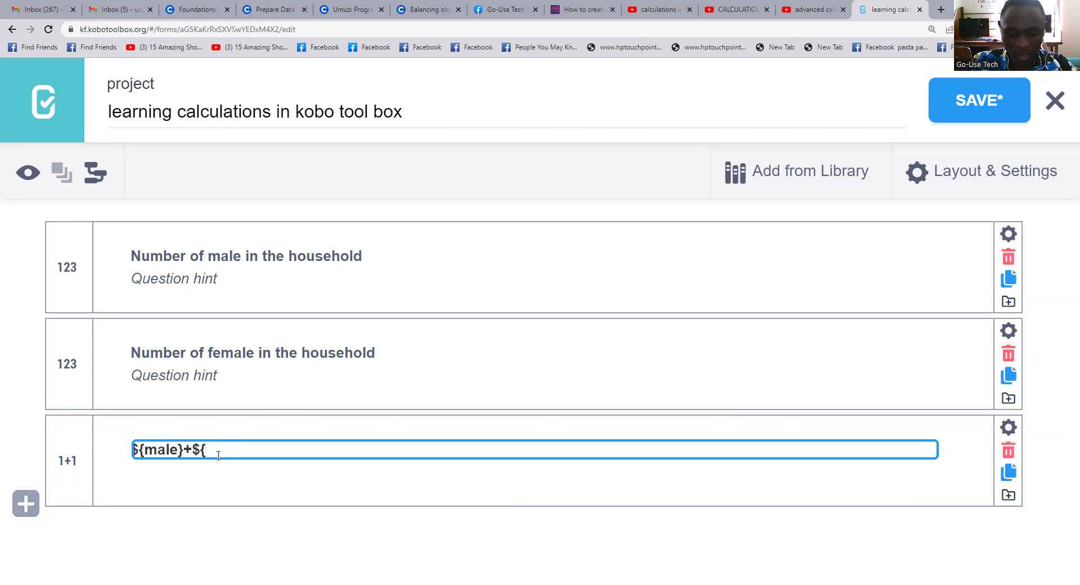
{"action": "type", "text": "v"}
{"action": "key", "text": "BackSpace"}
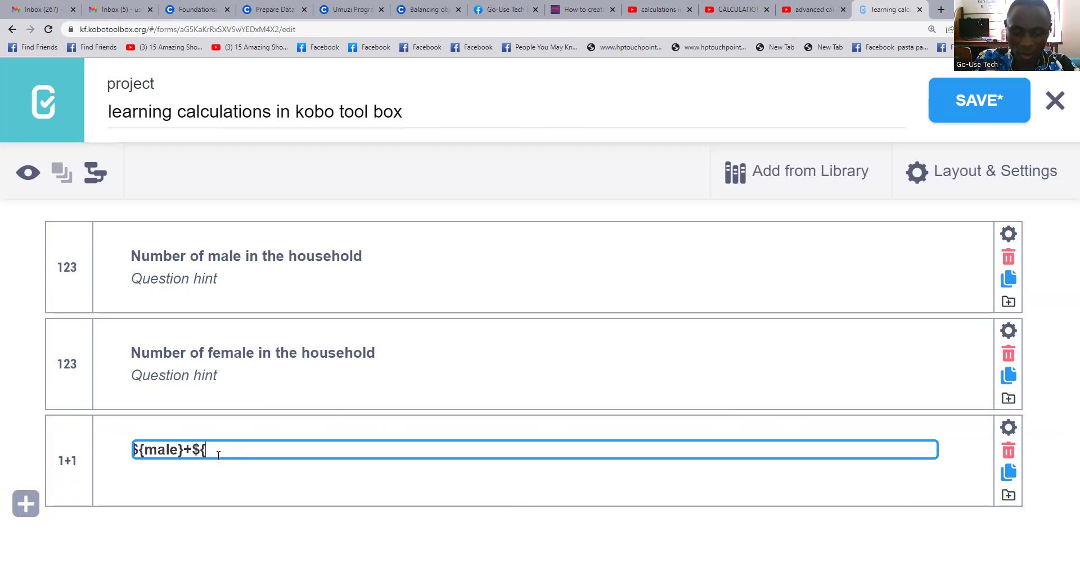
{"action": "type", "text": "V"}
{"action": "type", "text": "female"}
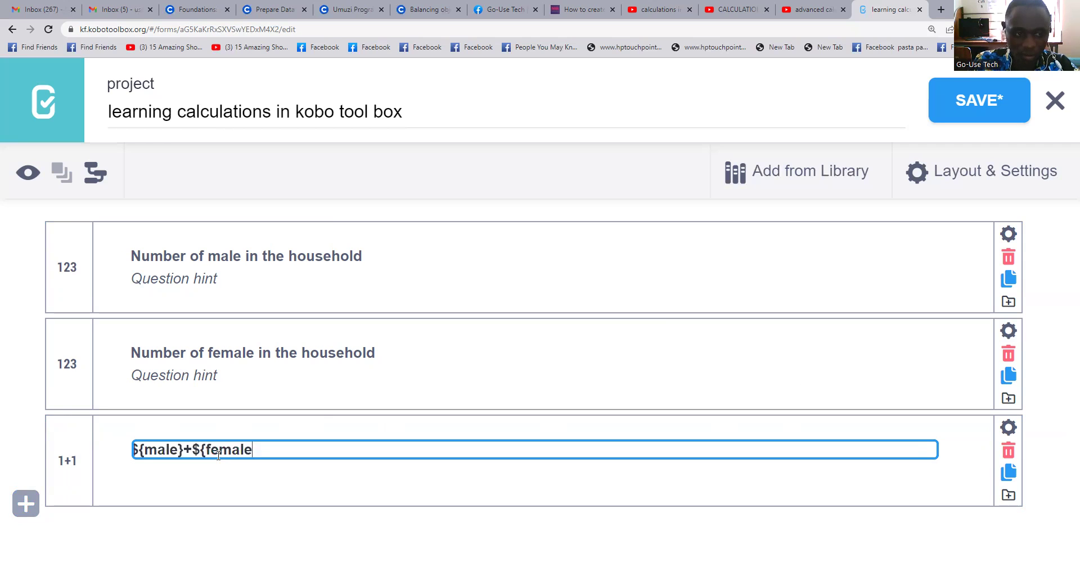
{"action": "type", "text": "}"}
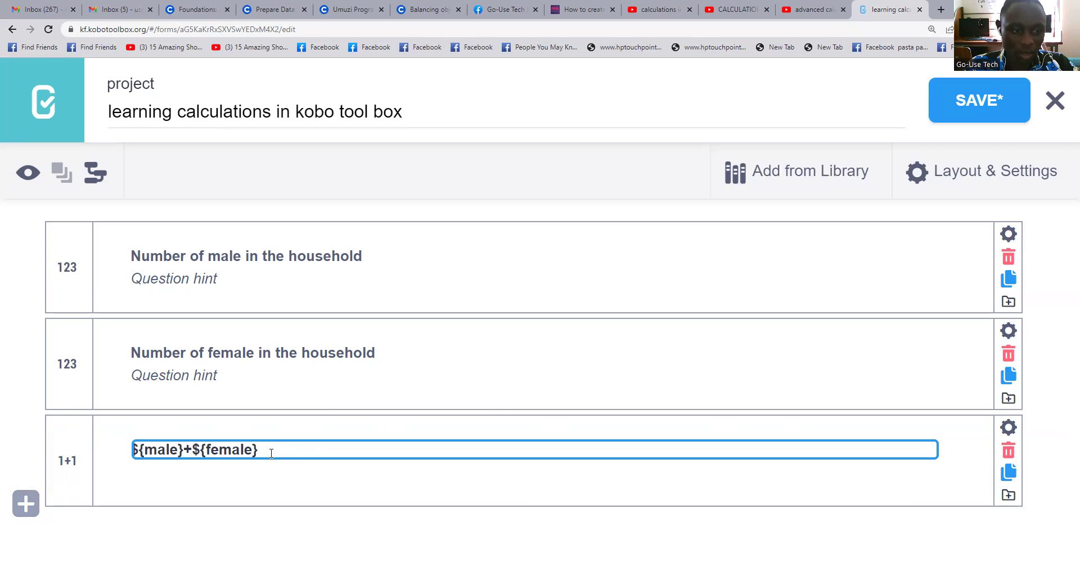
- Change the calculation's data column name from 'calculation' to 'total'
{"action": "left_click", "coordinate": [1008, 431]}
{"action": "scroll", "coordinate": [682, 470], "scroll_direction": "down", "scroll_amount": 3}
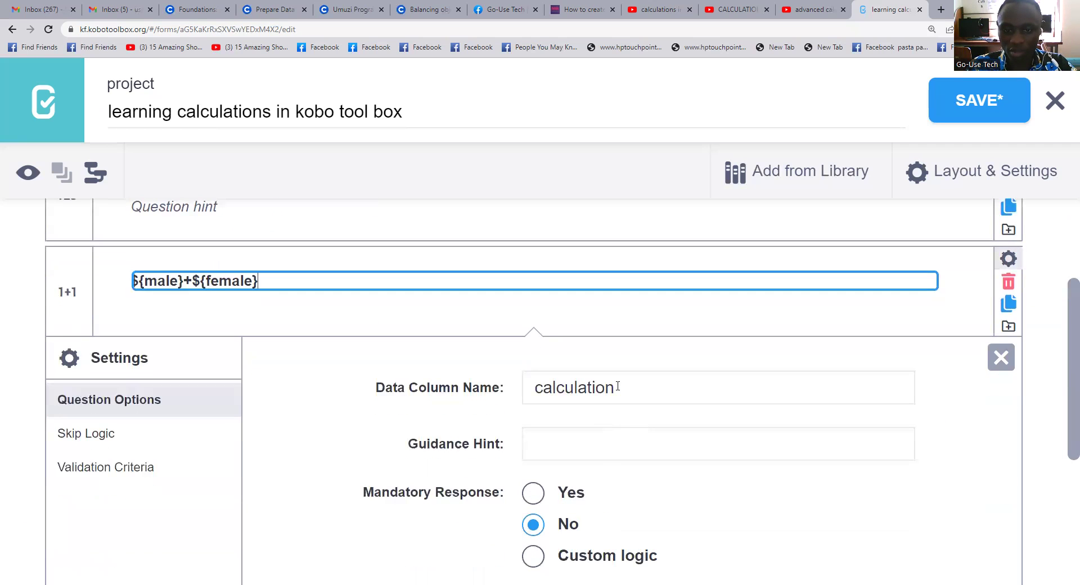
{"action": "left_click_drag", "start_coordinate": [617, 387], "coordinate": [483, 388]}
{"action": "type", "text": "total"}
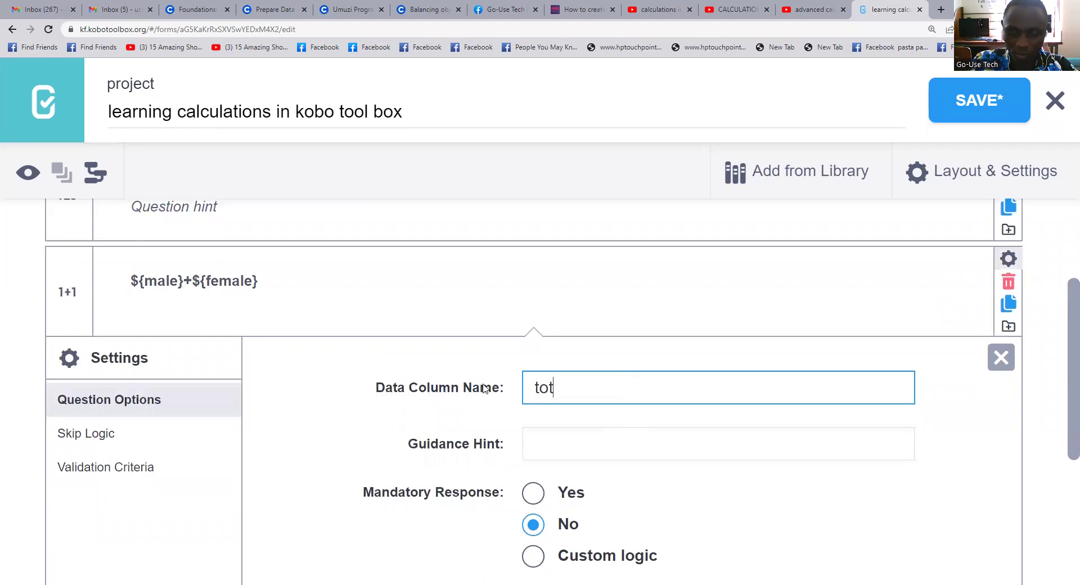
{"action": "left_click", "coordinate": [1001, 357]}
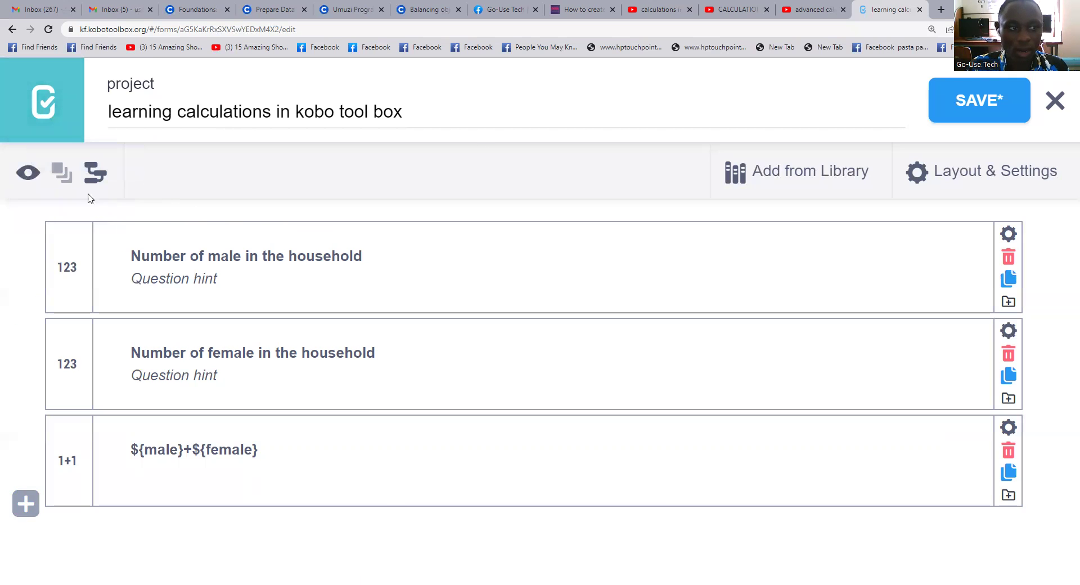
{"action": "left_click", "coordinate": [32, 177]}
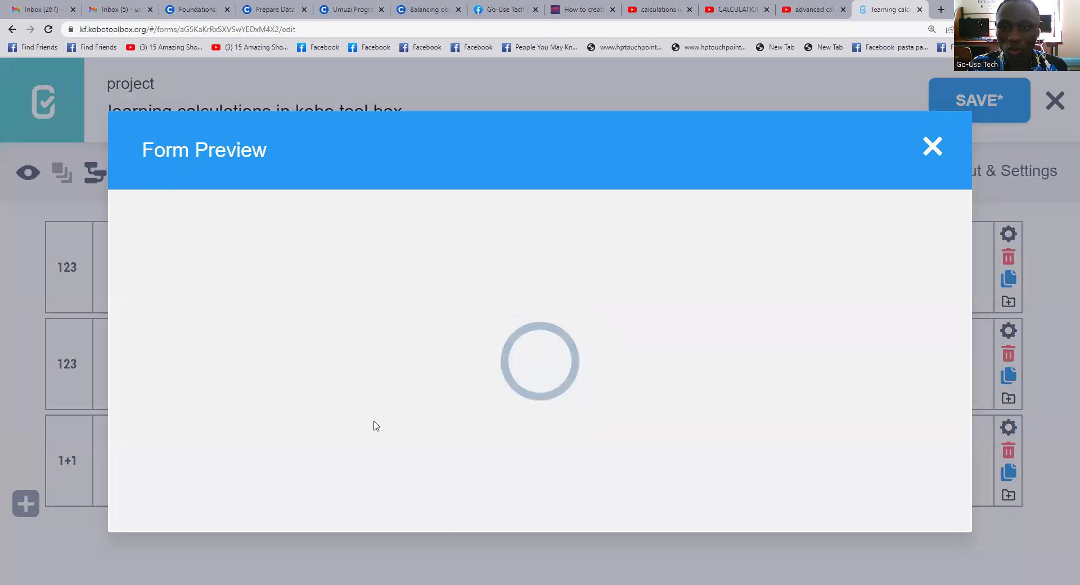
{"action": "scroll", "coordinate": [477, 402], "scroll_direction": "down", "scroll_amount": 3}
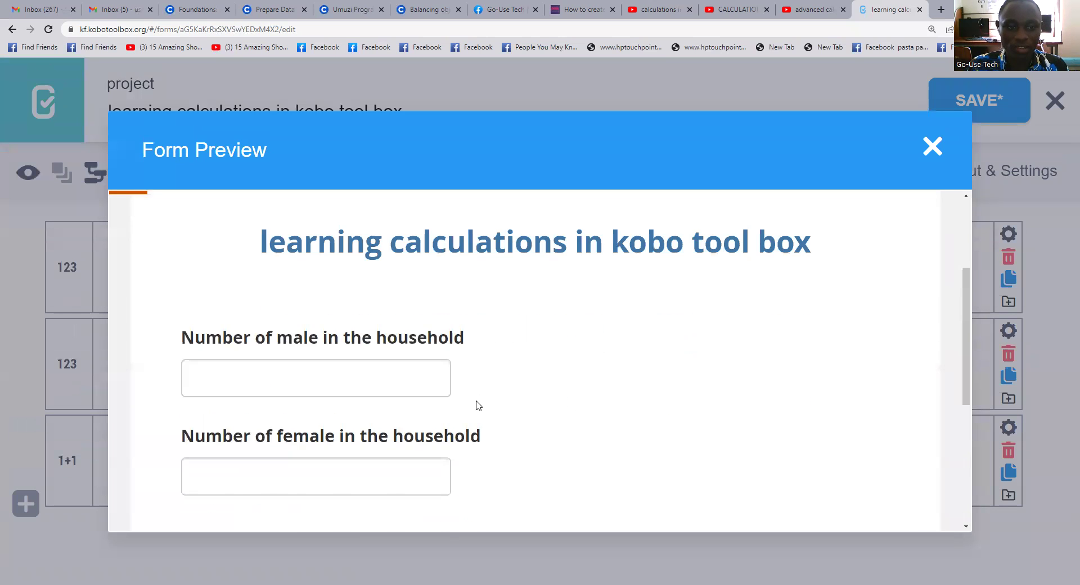
{"action": "scroll", "coordinate": [332, 400], "scroll_direction": "up", "scroll_amount": 2}
{"action": "scroll", "coordinate": [512, 394], "scroll_direction": "down", "scroll_amount": 3}
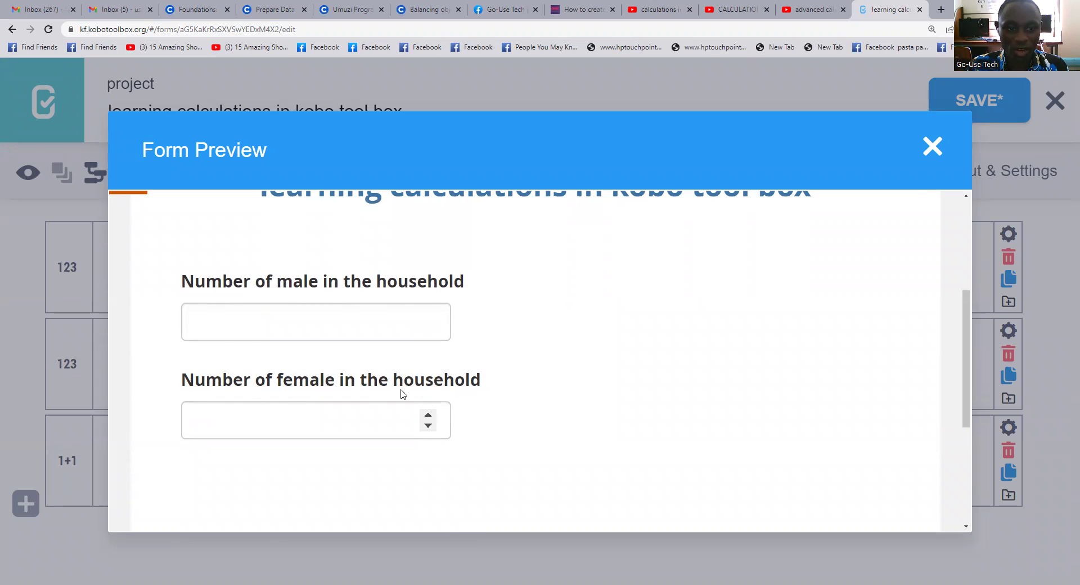
{"action": "left_click", "coordinate": [282, 310]}
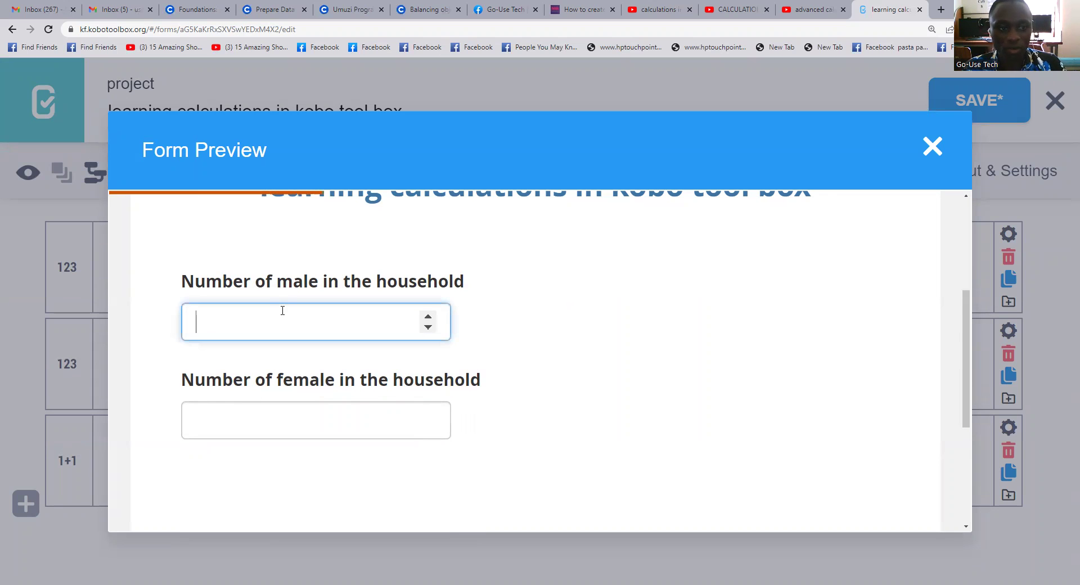
{"action": "type", "text": "4"}
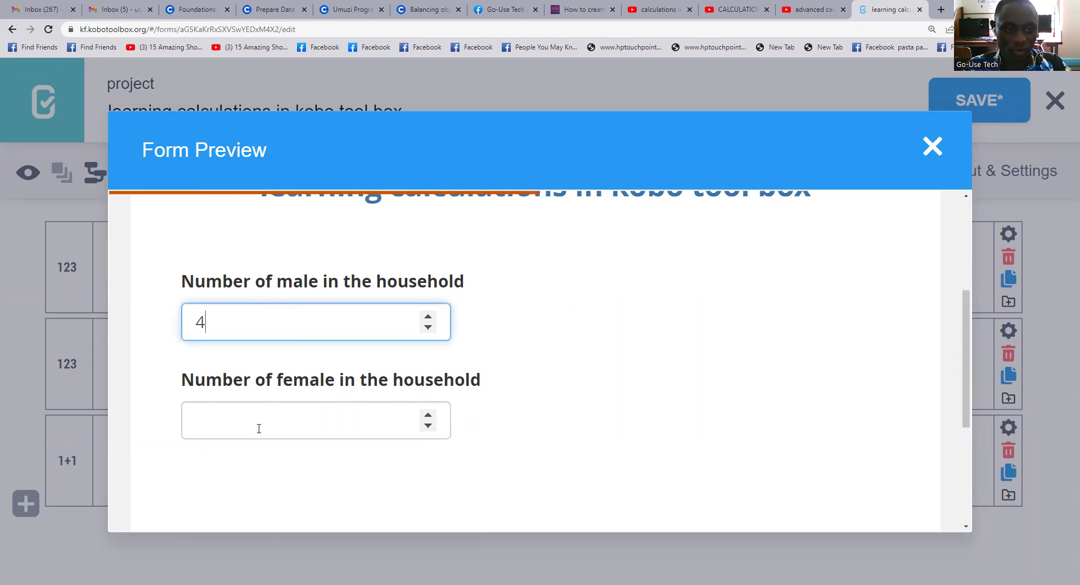
{"action": "left_click", "coordinate": [257, 426]}
{"action": "type", "text": "5"}
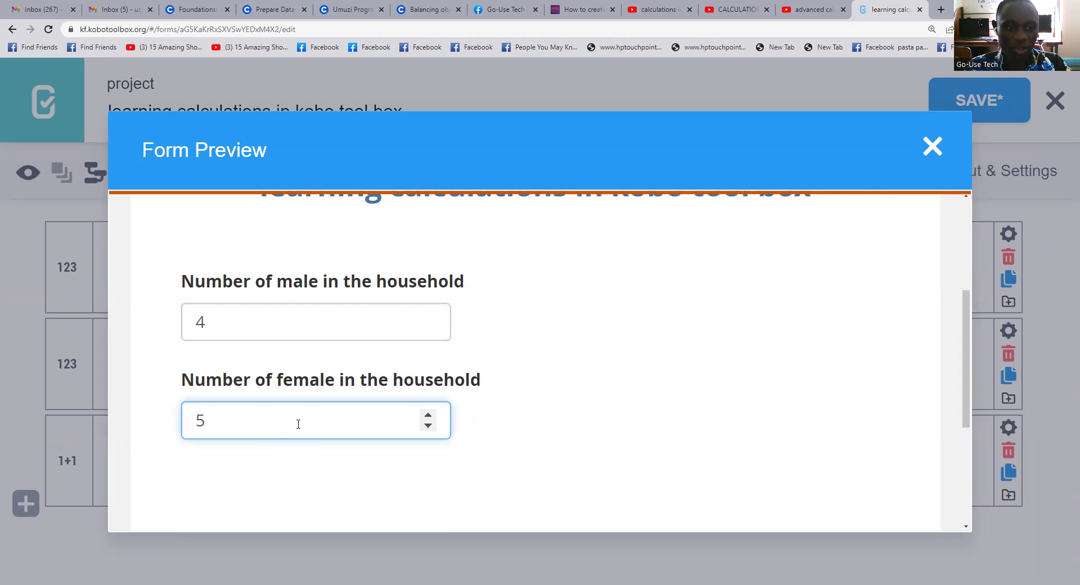
{"action": "scroll", "coordinate": [297, 405], "scroll_direction": "down", "scroll_amount": 5}
{"action": "scroll", "coordinate": [298, 405], "scroll_direction": "up", "scroll_amount": 2}
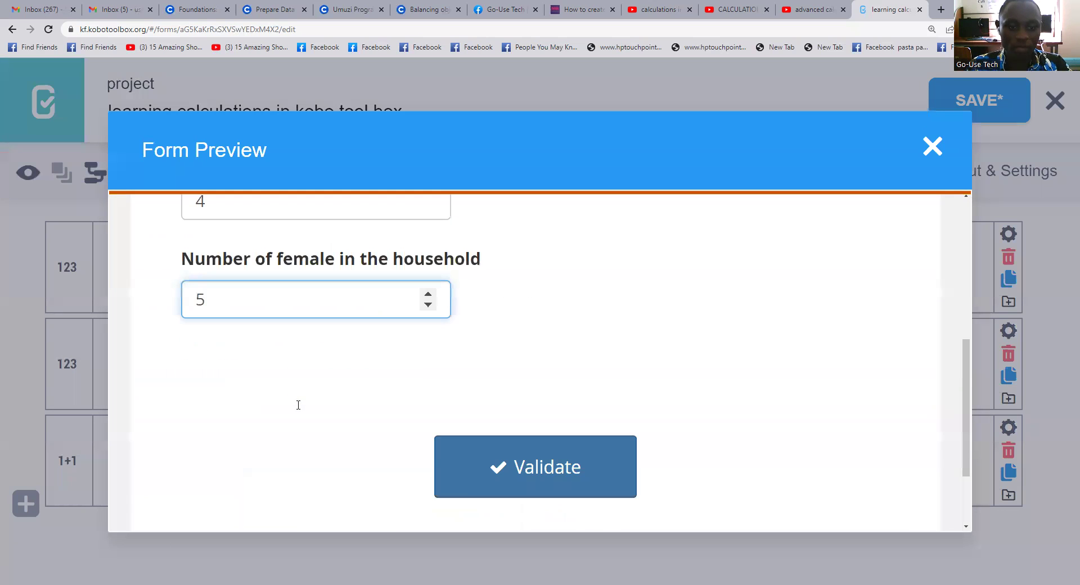
{"action": "left_click", "coordinate": [523, 465]}
{"action": "left_click", "coordinate": [786, 375]}
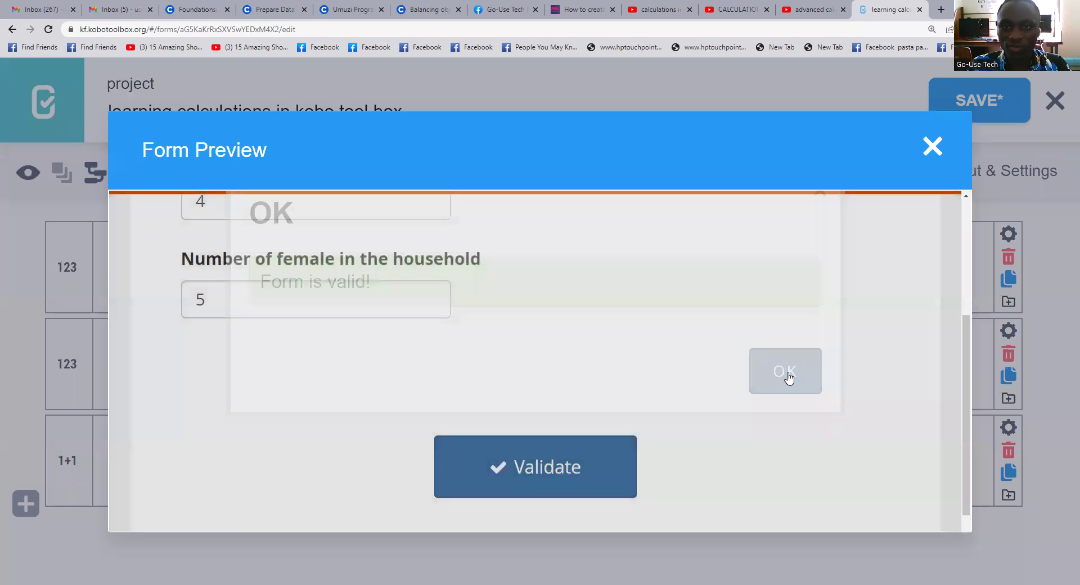
{"action": "scroll", "coordinate": [354, 340], "scroll_direction": "up", "scroll_amount": 5}
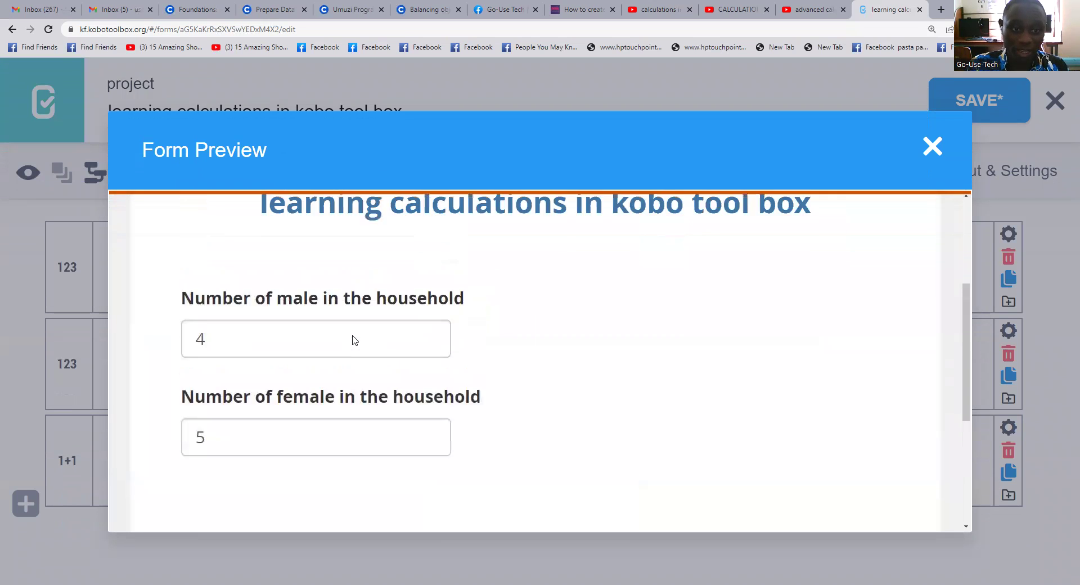
{"action": "scroll", "coordinate": [355, 338], "scroll_direction": "down", "scroll_amount": 2}
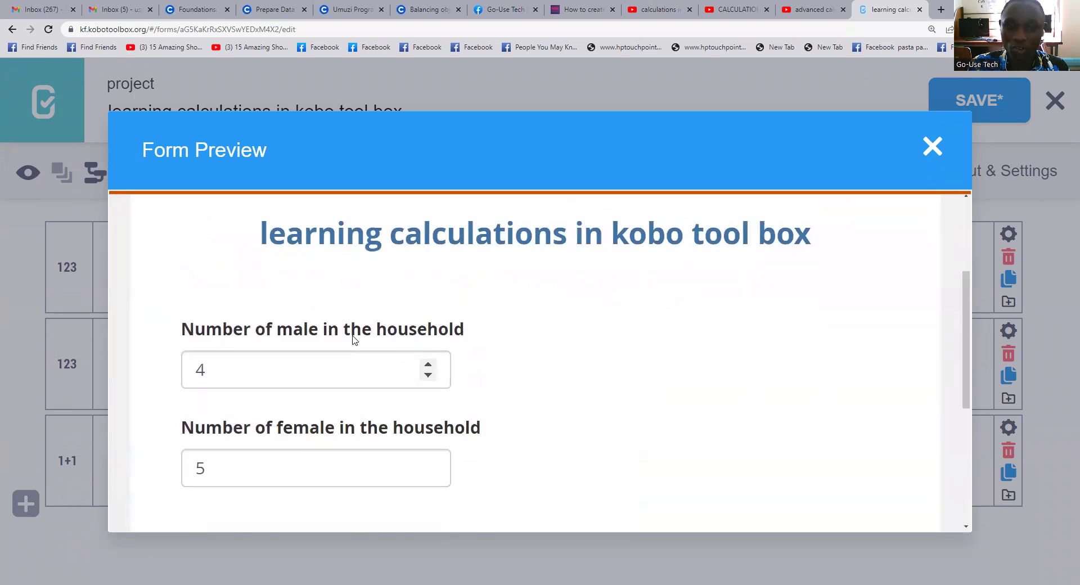
{"action": "left_click", "coordinate": [933, 148]}
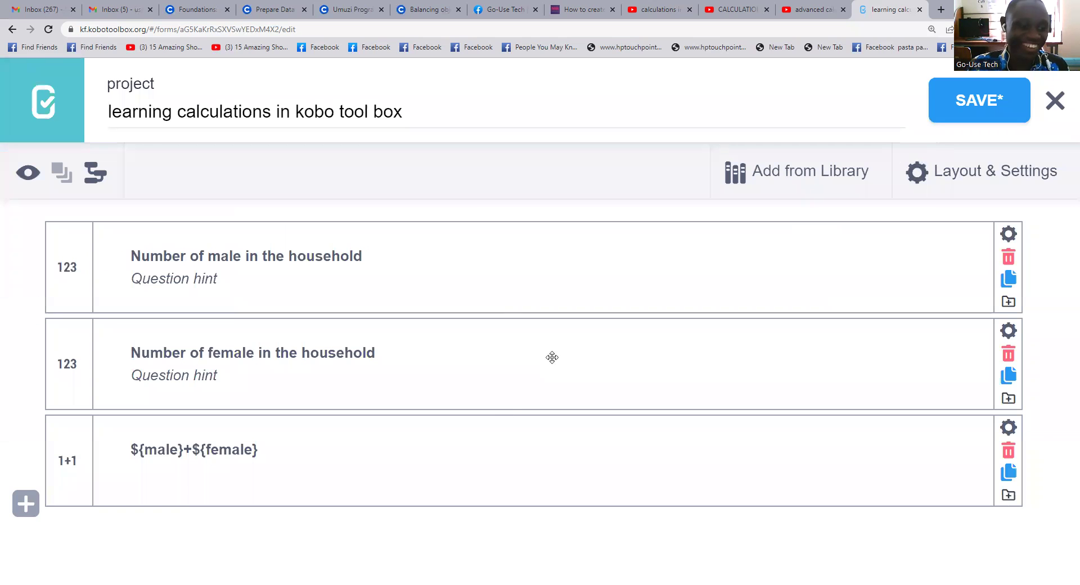
- Start a new question after the calculation with label '(${total})', checking the column name
{"action": "left_click", "coordinate": [25, 507]}
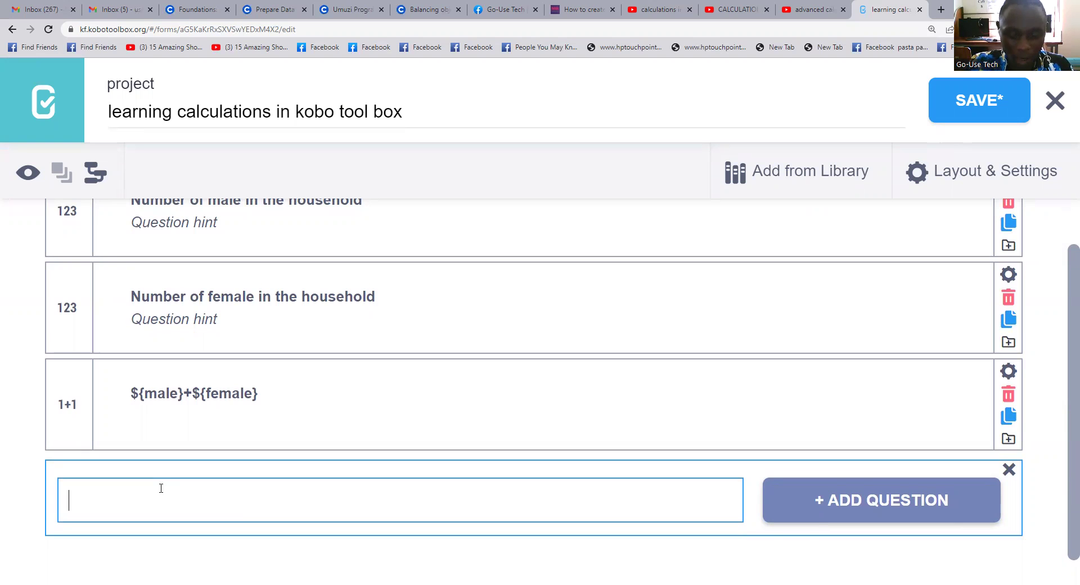
{"action": "type", "text": "$"}
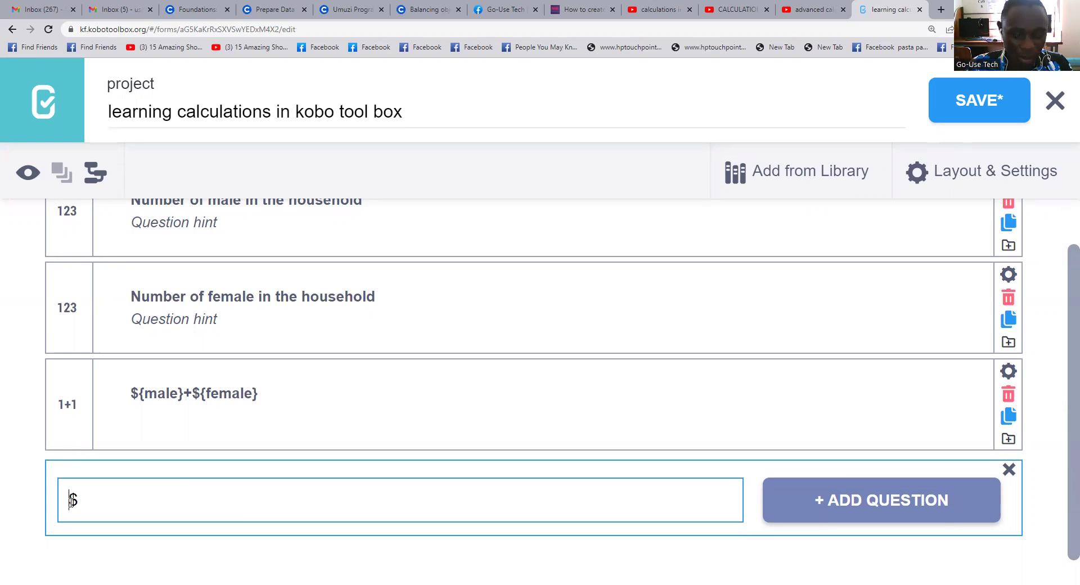
{"action": "type", "text": "{"}
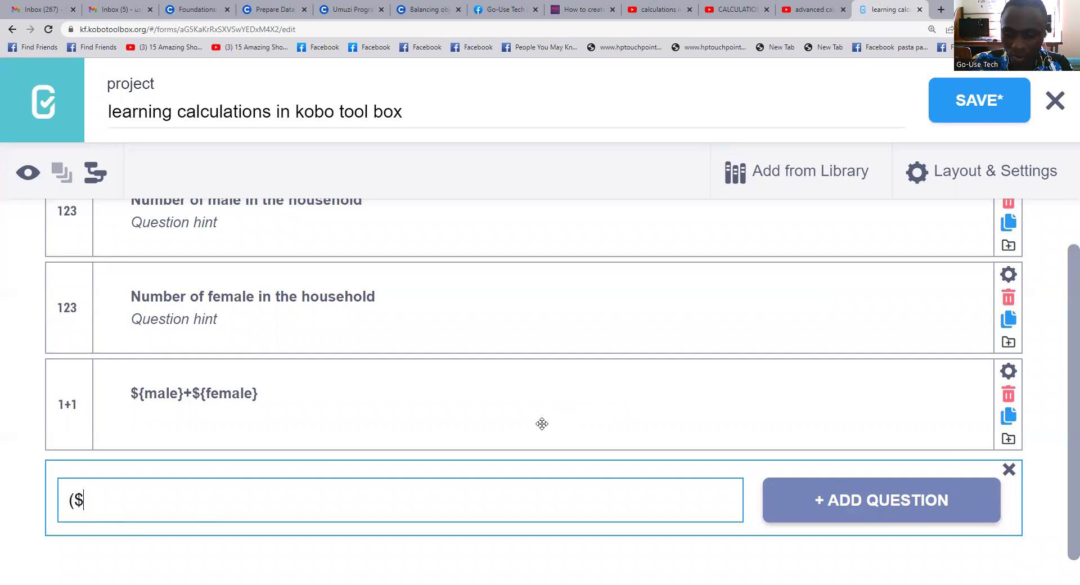
{"action": "type", "text": "{"}
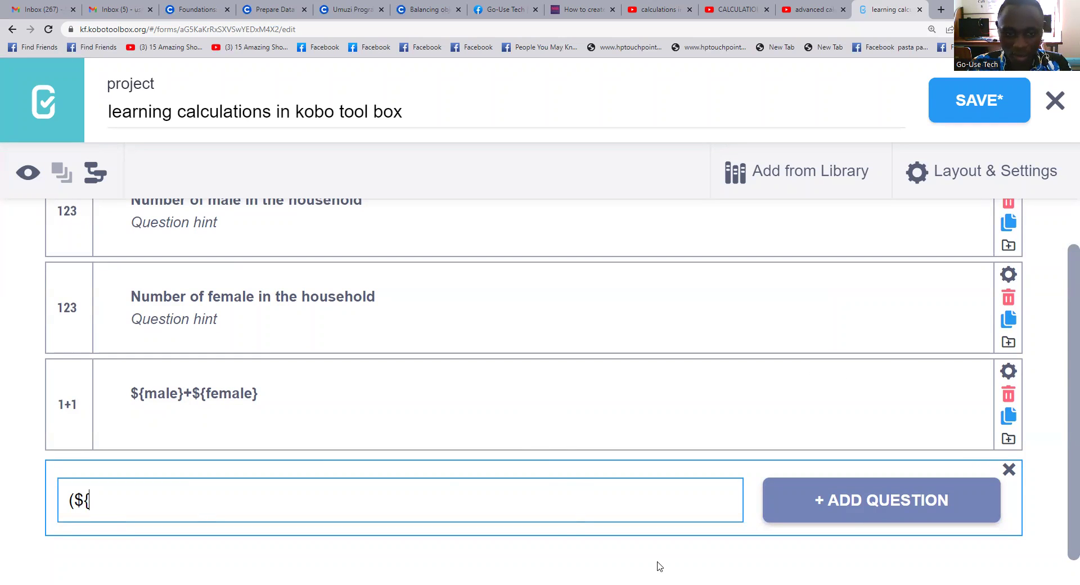
{"action": "left_click", "coordinate": [1009, 371]}
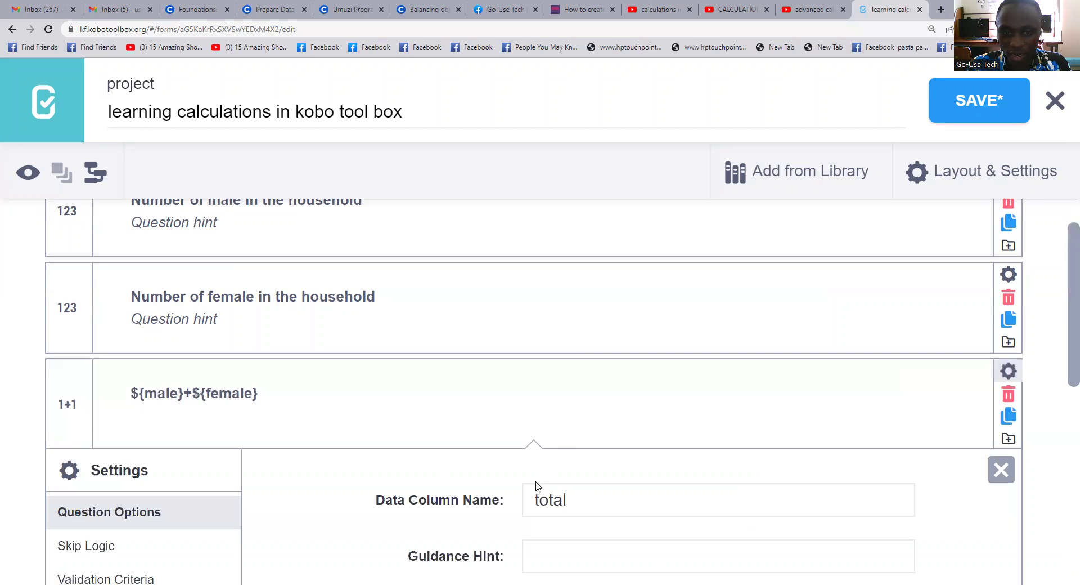
{"action": "left_click_drag", "start_coordinate": [571, 499], "coordinate": [513, 504]}
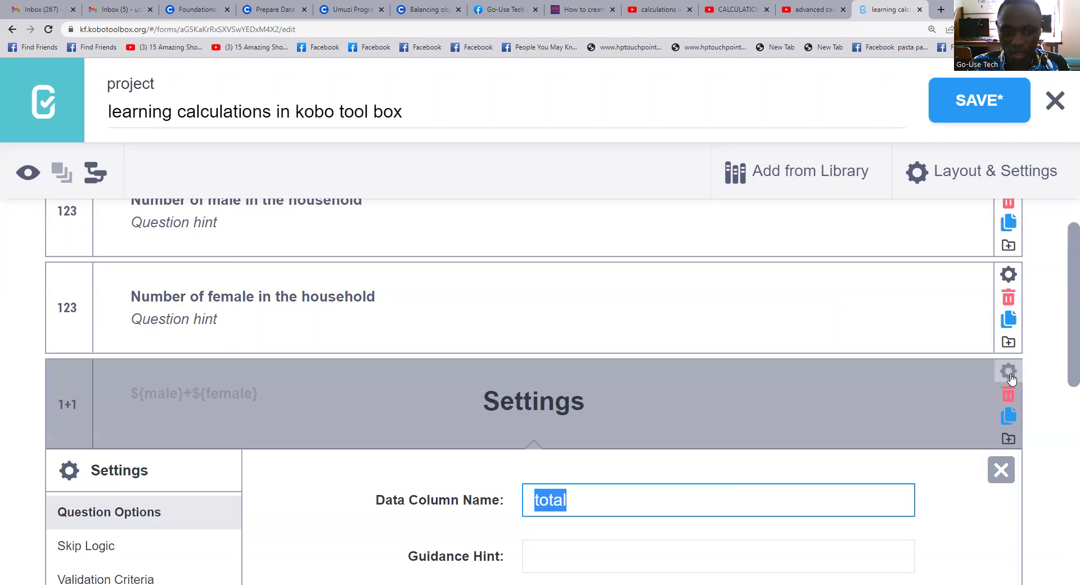
{"action": "left_click", "coordinate": [97, 503]}
{"action": "type", "text": "total"}
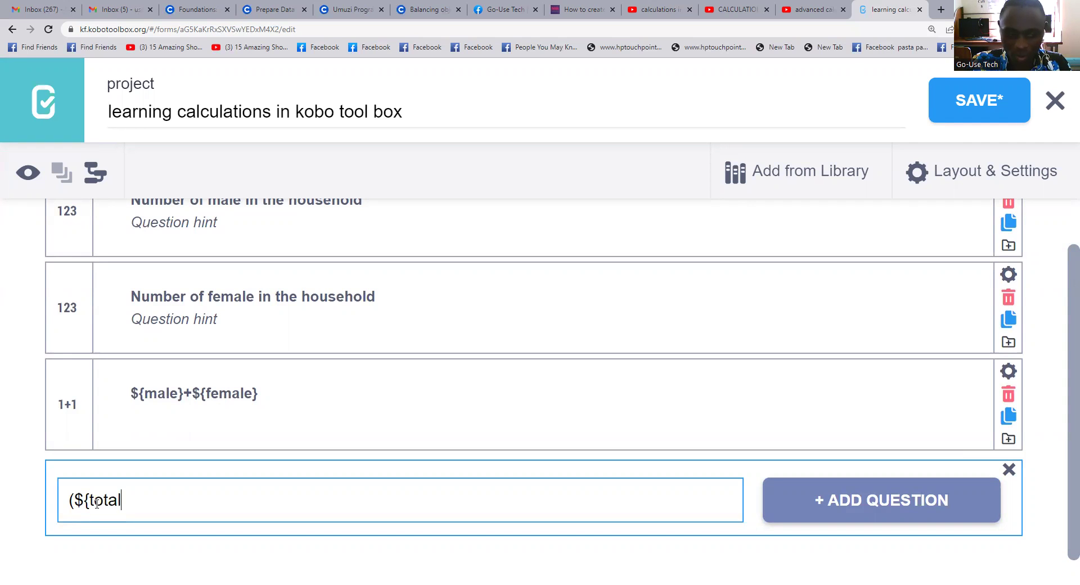
{"action": "type", "text": "}"}
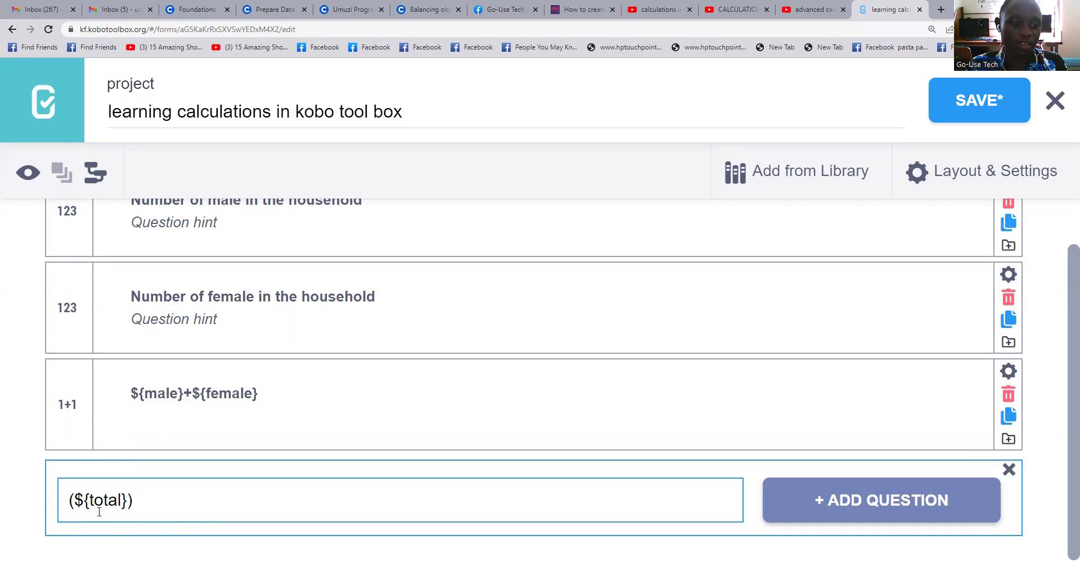
- Add the '(${total})' question to the form as a Note
{"action": "triple_click", "coordinate": [137, 499]}
{"action": "left_click", "coordinate": [160, 499]}
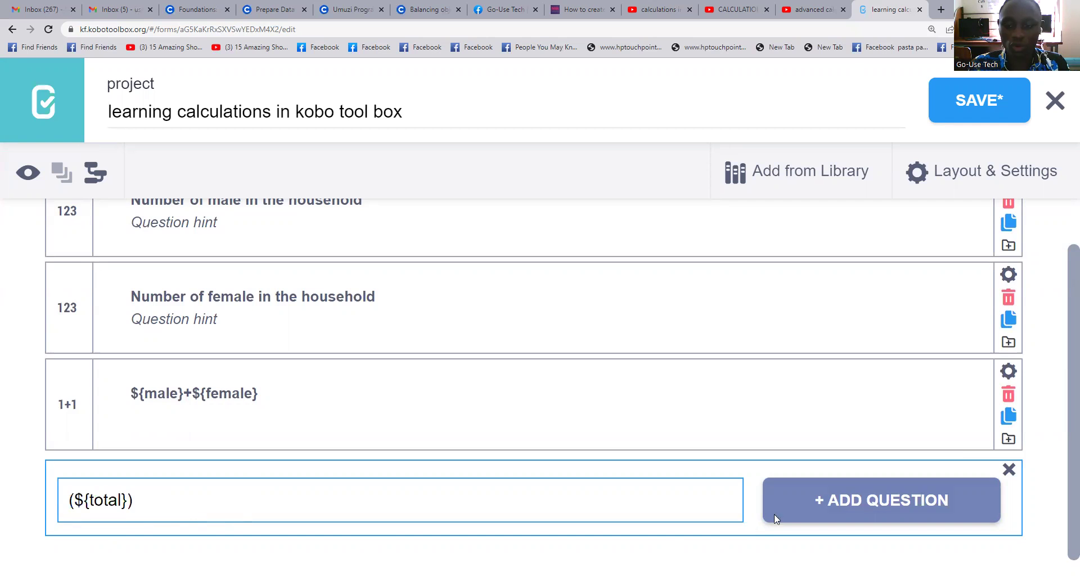
{"action": "left_click", "coordinate": [812, 503]}
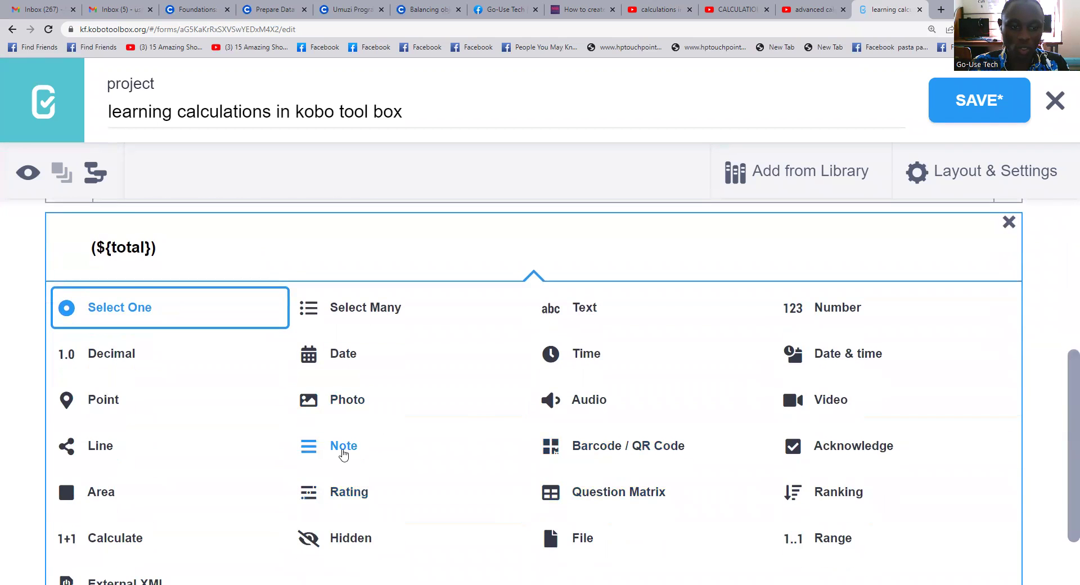
{"action": "left_click", "coordinate": [344, 448]}
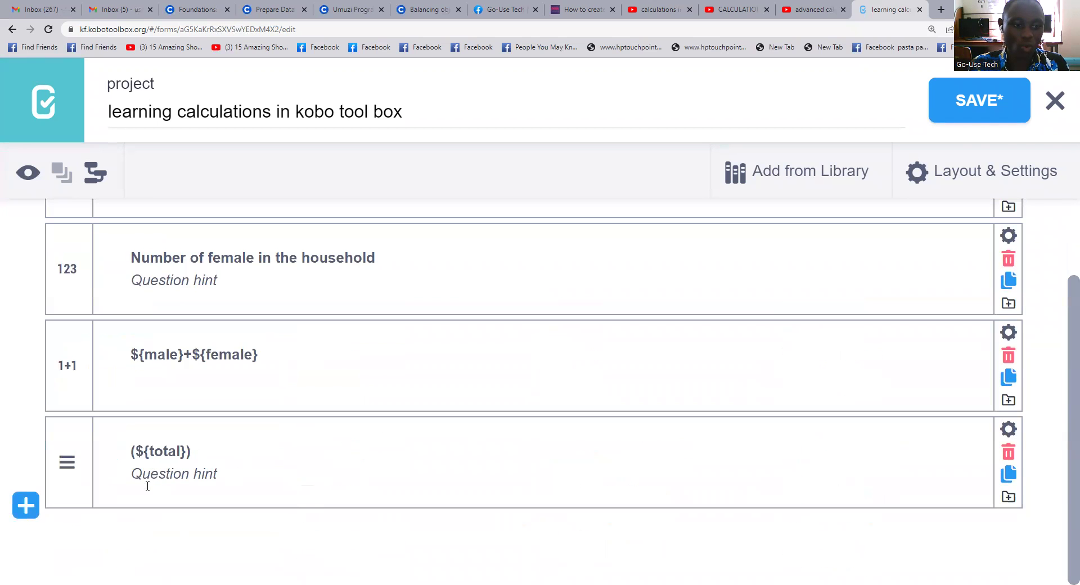
- Preview the form and point out the note's (NaN) total while both fields are empty
{"action": "left_click", "coordinate": [22, 176]}
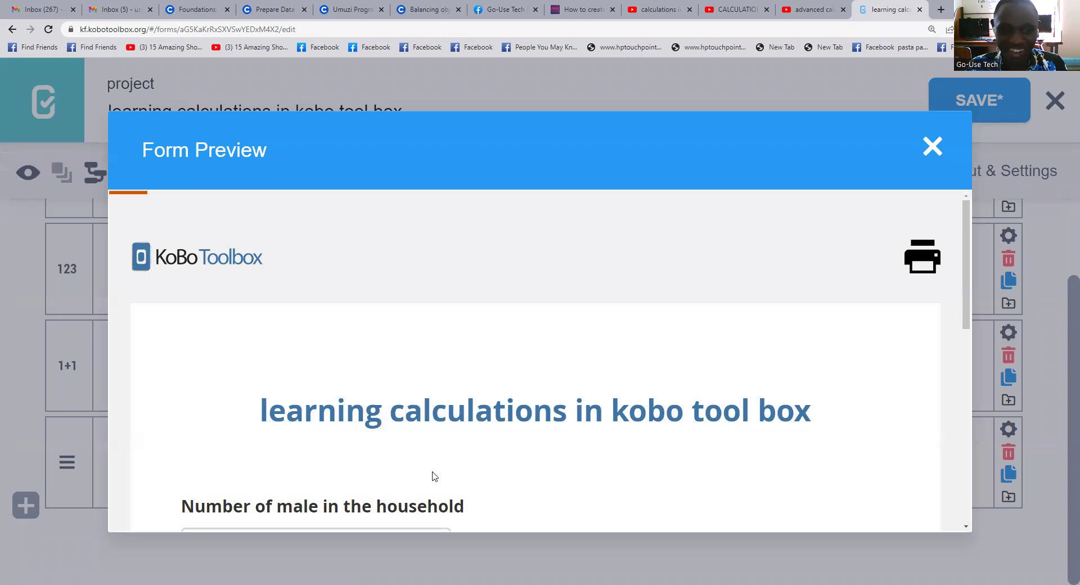
{"action": "scroll", "coordinate": [435, 475], "scroll_direction": "down", "scroll_amount": 5}
{"action": "scroll", "coordinate": [443, 472], "scroll_direction": "up", "scroll_amount": 2}
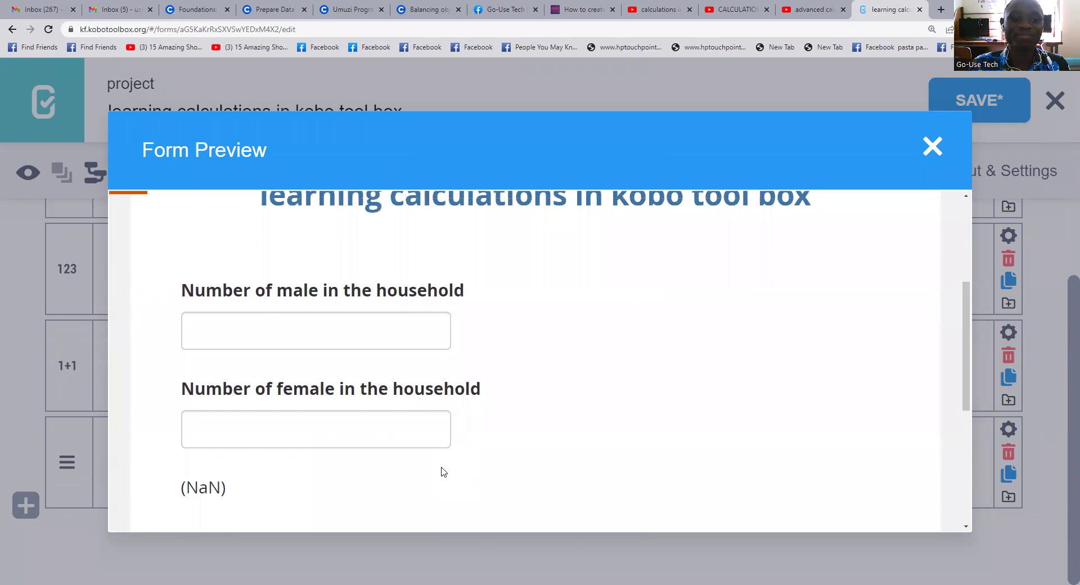
{"action": "scroll", "coordinate": [443, 472], "scroll_direction": "up", "scroll_amount": 1}
{"action": "scroll", "coordinate": [307, 447], "scroll_direction": "down", "scroll_amount": 2}
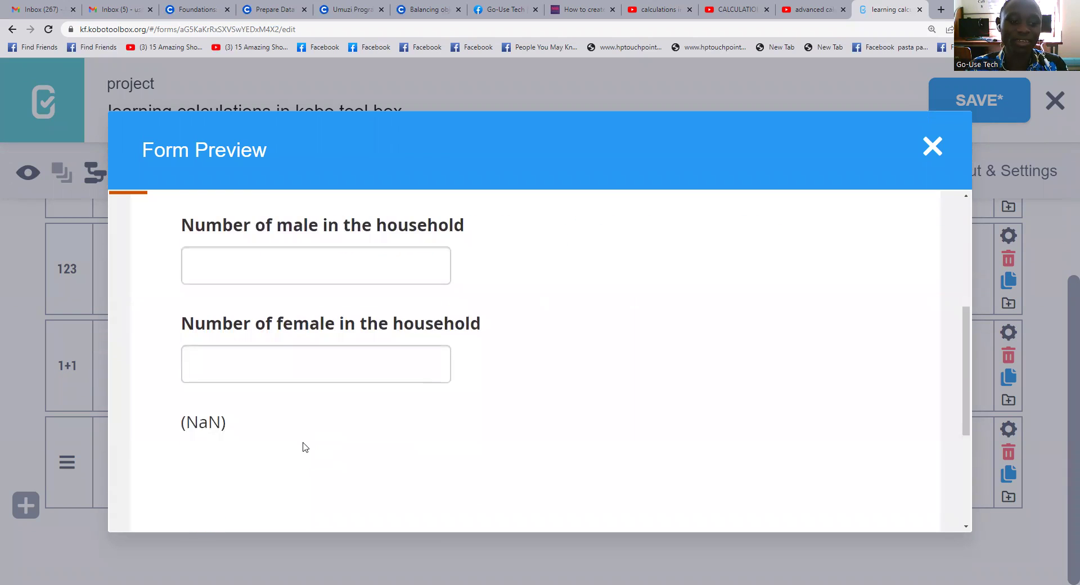
{"action": "left_click_drag", "start_coordinate": [228, 426], "coordinate": [164, 422]}
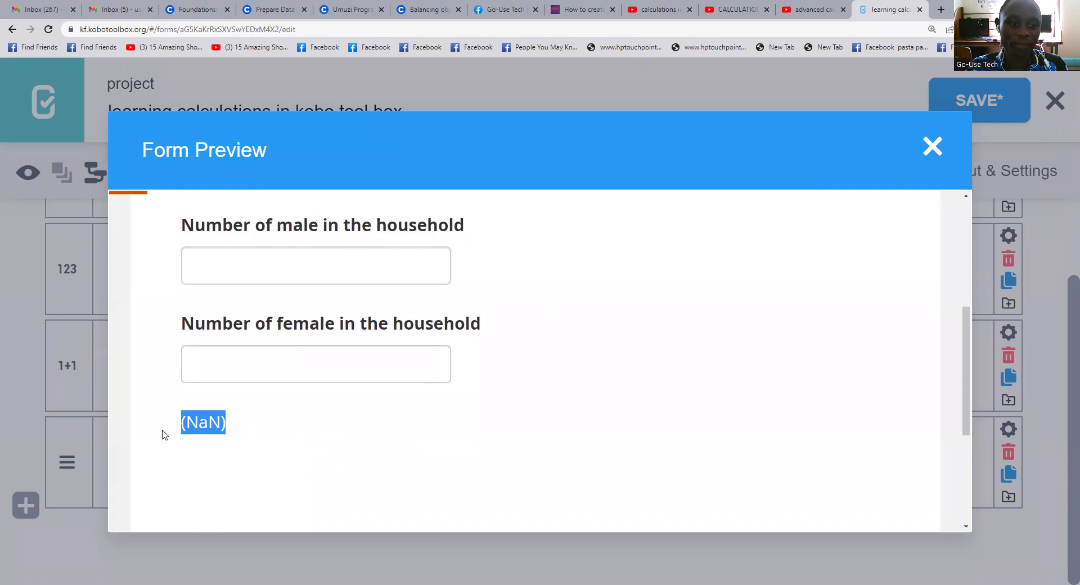
{"action": "left_click", "coordinate": [281, 435]}
- Enter 4 males and 6 females and check the note shows a total of (10)
{"action": "left_click", "coordinate": [283, 262]}
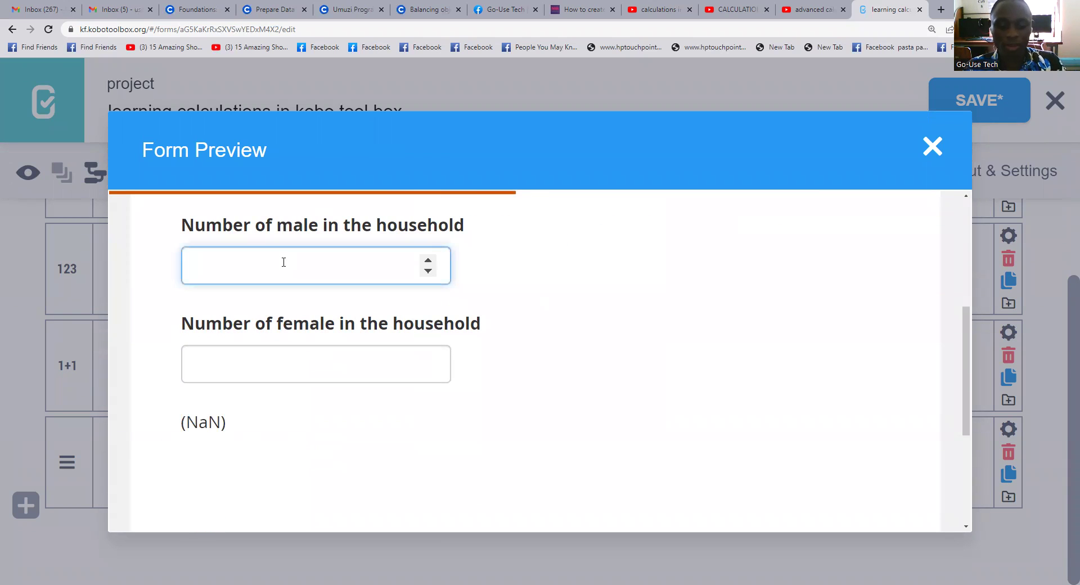
{"action": "type", "text": "4"}
{"action": "left_click", "coordinate": [236, 367]}
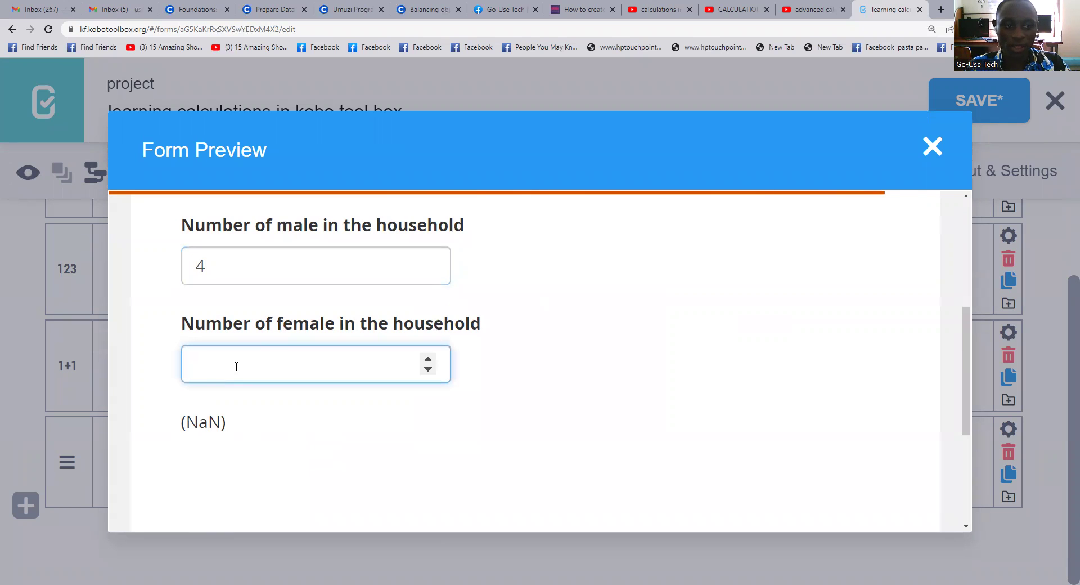
{"action": "type", "text": "6"}
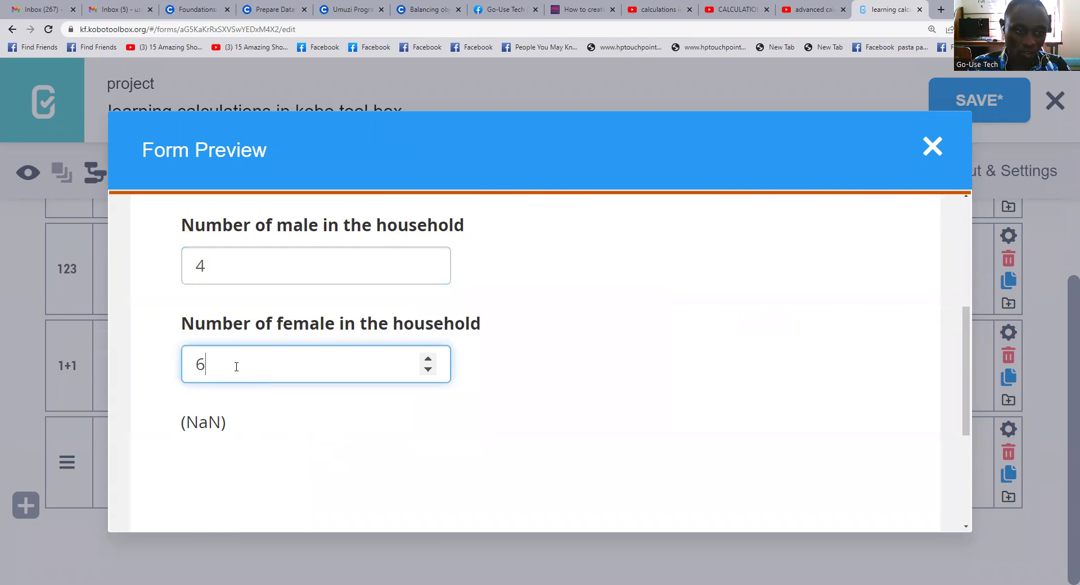
{"action": "left_click", "coordinate": [293, 405]}
{"action": "mouse_move", "coordinate": [217, 427]}
{"action": "left_mouse_down"}
{"action": "mouse_move", "coordinate": [196, 432]}
{"action": "mouse_move", "coordinate": [215, 432]}
{"action": "left_mouse_up"}
{"action": "left_click", "coordinate": [238, 459]}
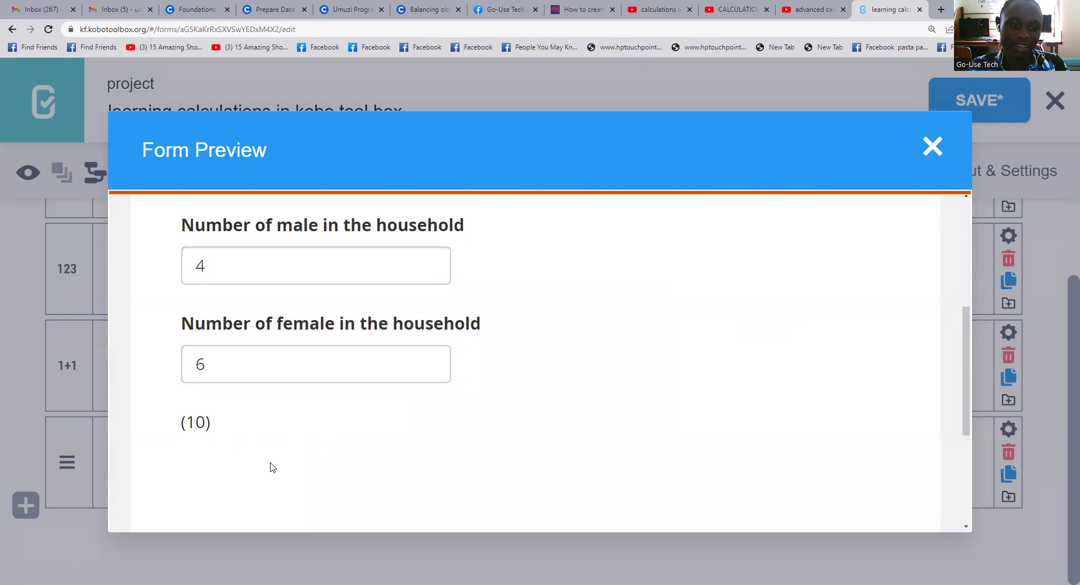
- Change the counts to 10 males and -35 females so the total recalculates to (-25)
{"action": "scroll", "coordinate": [213, 436], "scroll_direction": "up", "scroll_amount": 2}
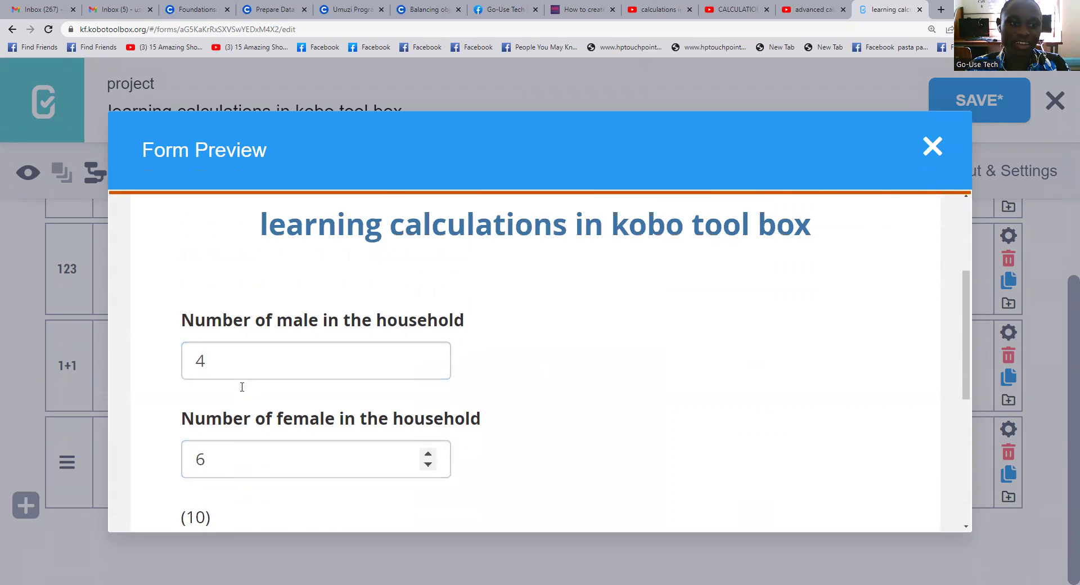
{"action": "left_click", "coordinate": [231, 381]}
{"action": "key", "text": "BackSpace"}
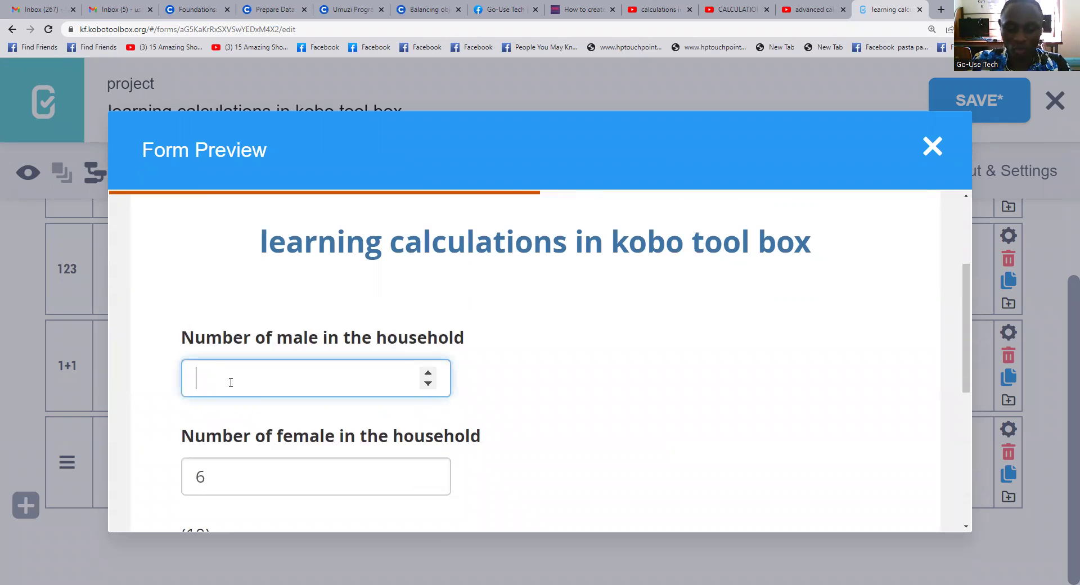
{"action": "type", "text": "10"}
{"action": "scroll", "coordinate": [236, 390], "scroll_direction": "down", "scroll_amount": 2}
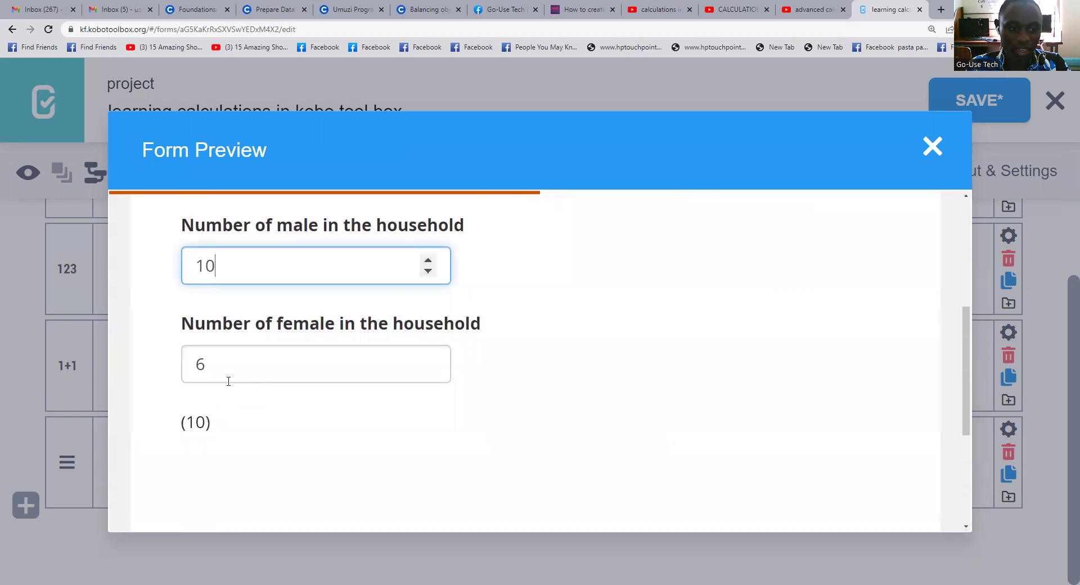
{"action": "left_click", "coordinate": [225, 370]}
{"action": "key", "text": "BackSpace"}
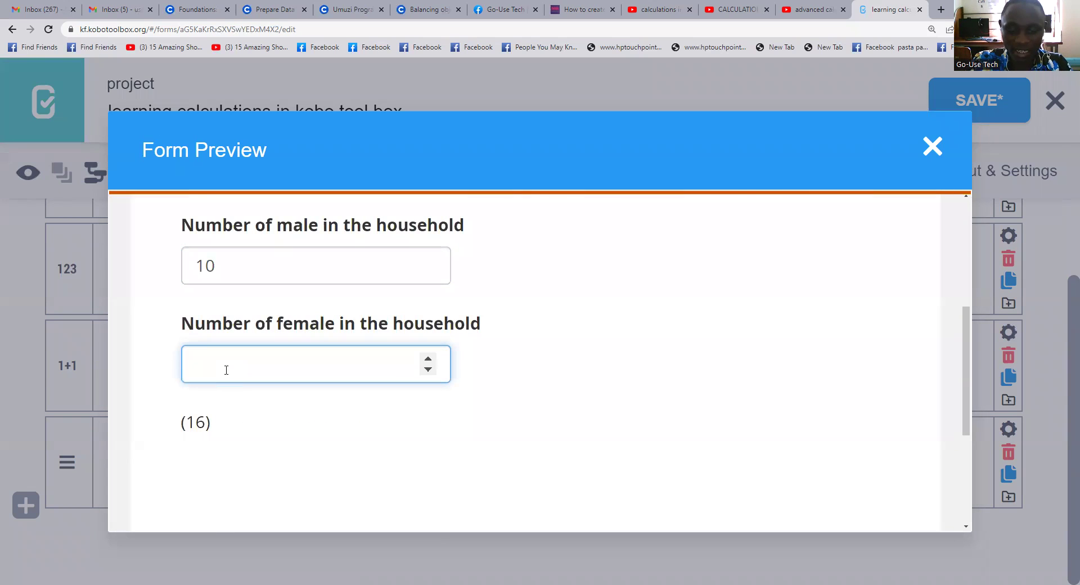
{"action": "type", "text": "-"}
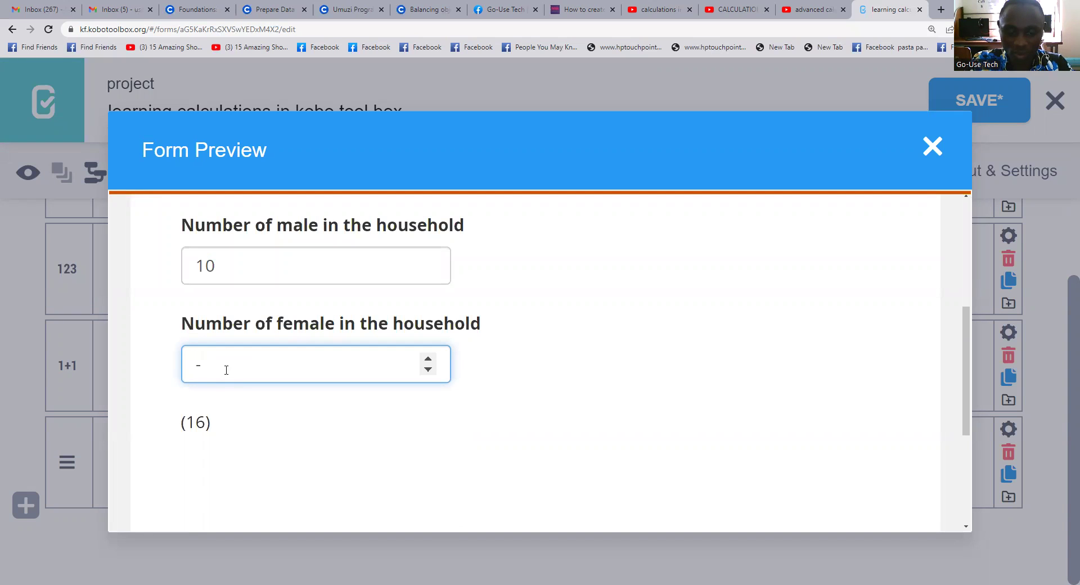
{"action": "type", "text": "35"}
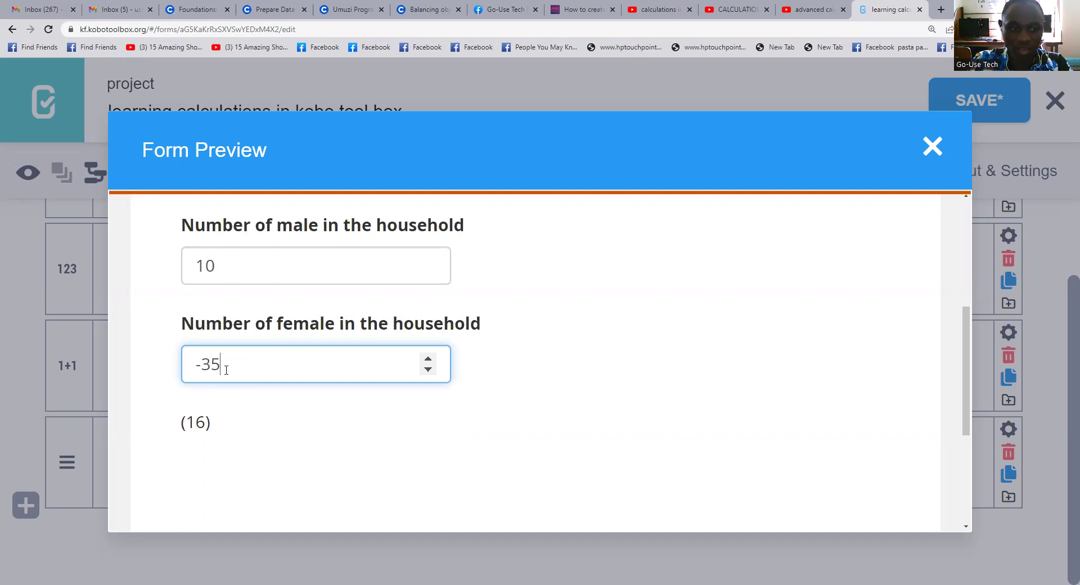
{"action": "left_click", "coordinate": [326, 425]}
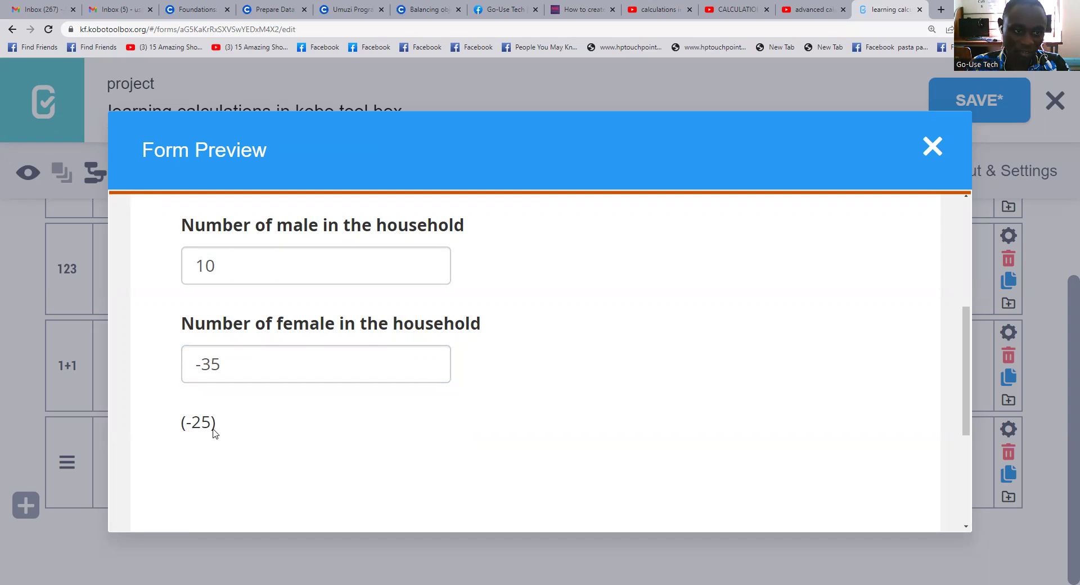
{"action": "scroll", "coordinate": [272, 422], "scroll_direction": "up", "scroll_amount": 2}
{"action": "scroll", "coordinate": [611, 322], "scroll_direction": "down", "scroll_amount": 2}
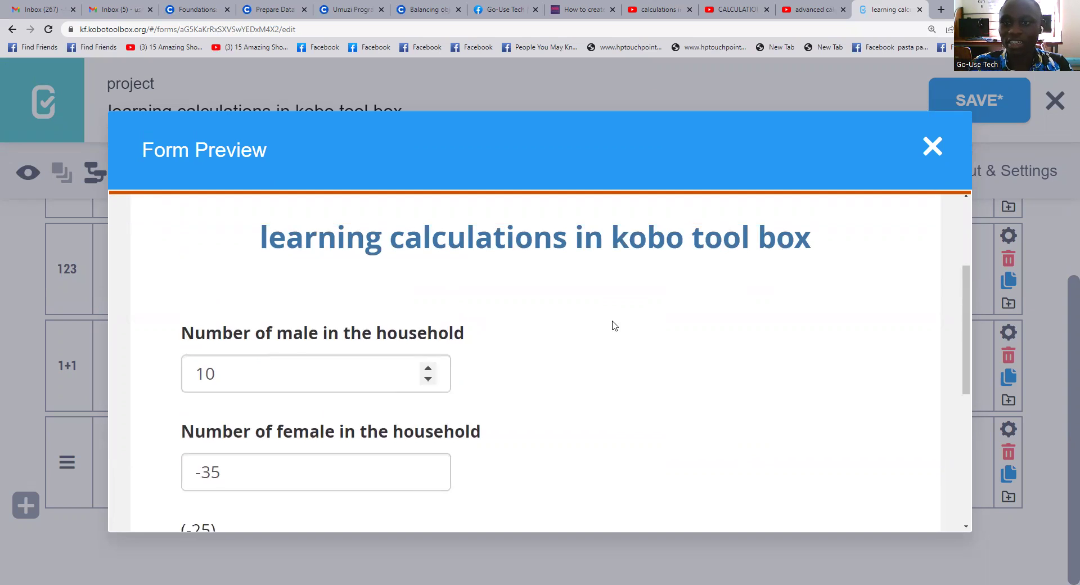
- Close the preview, save the form, and confirm returning to the Deployed projects list
{"action": "left_click", "coordinate": [931, 148]}
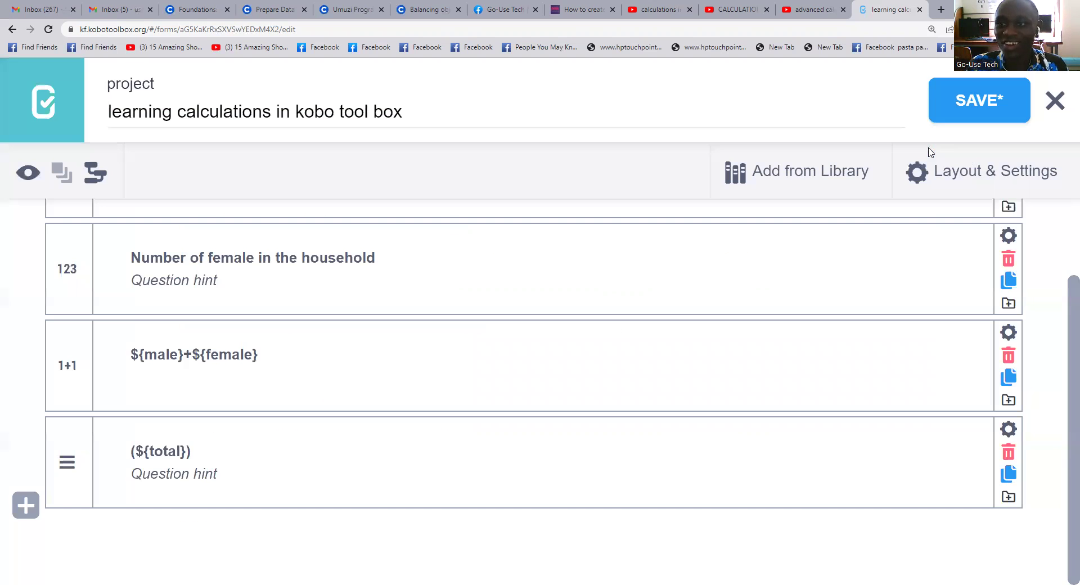
{"action": "left_click", "coordinate": [967, 109]}
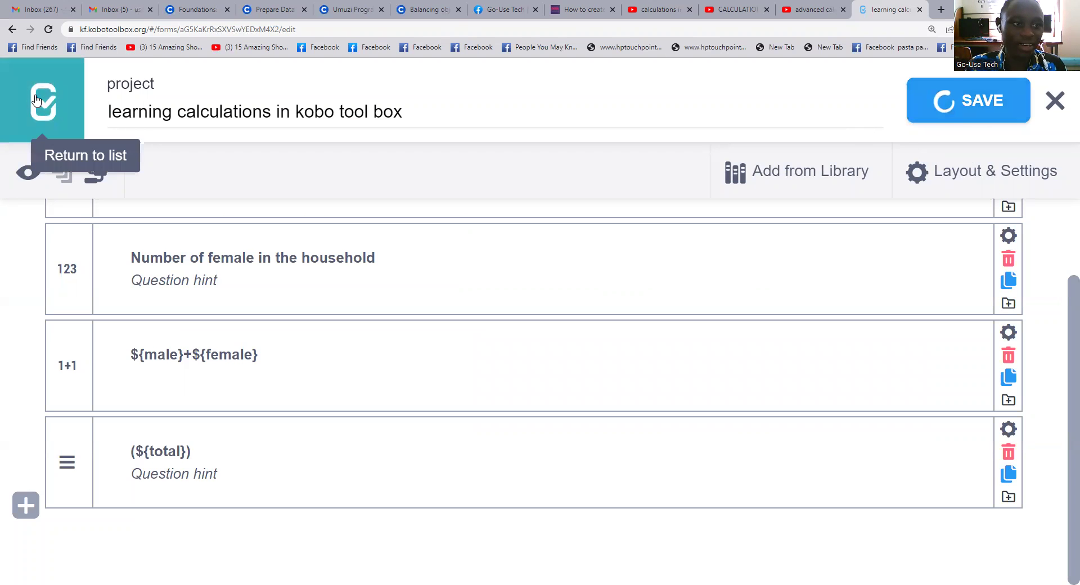
{"action": "left_click", "coordinate": [48, 121]}
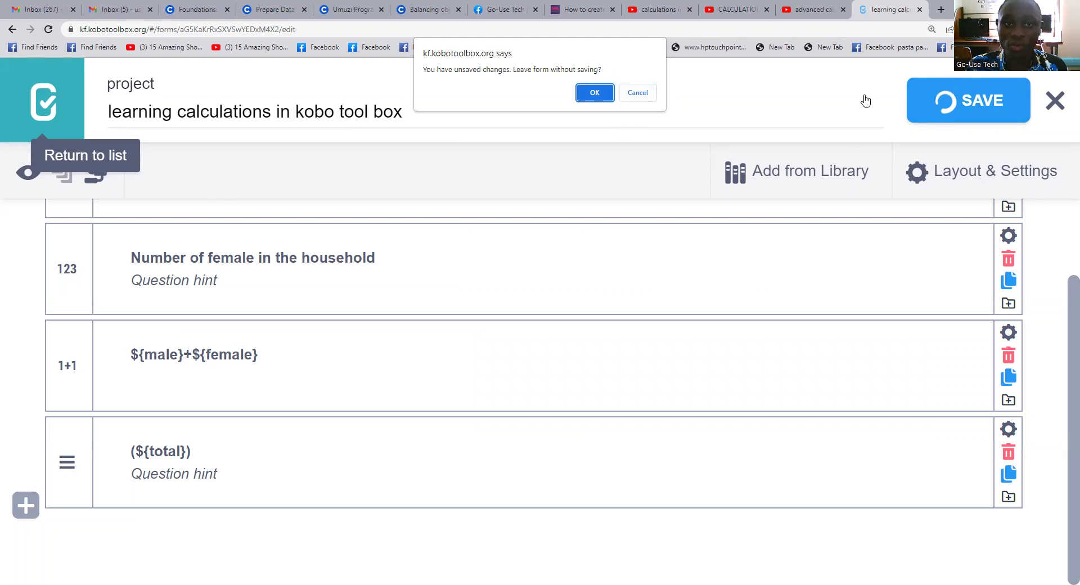
{"action": "left_click", "coordinate": [594, 93]}
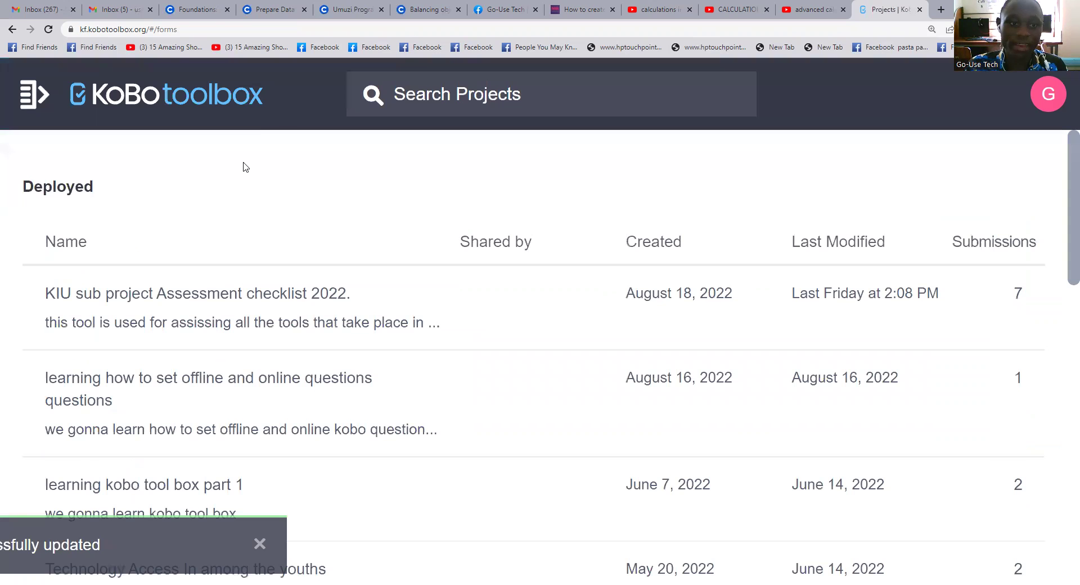
{"action": "scroll", "coordinate": [436, 316], "scroll_direction": "down", "scroll_amount": 2}
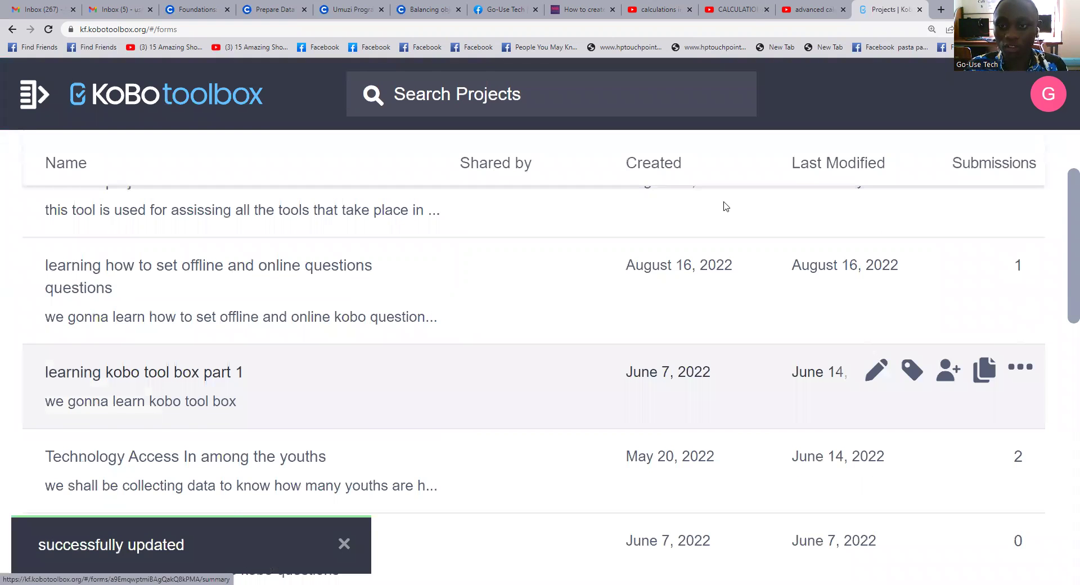
{"action": "scroll", "coordinate": [723, 205], "scroll_direction": "up", "scroll_amount": 2}
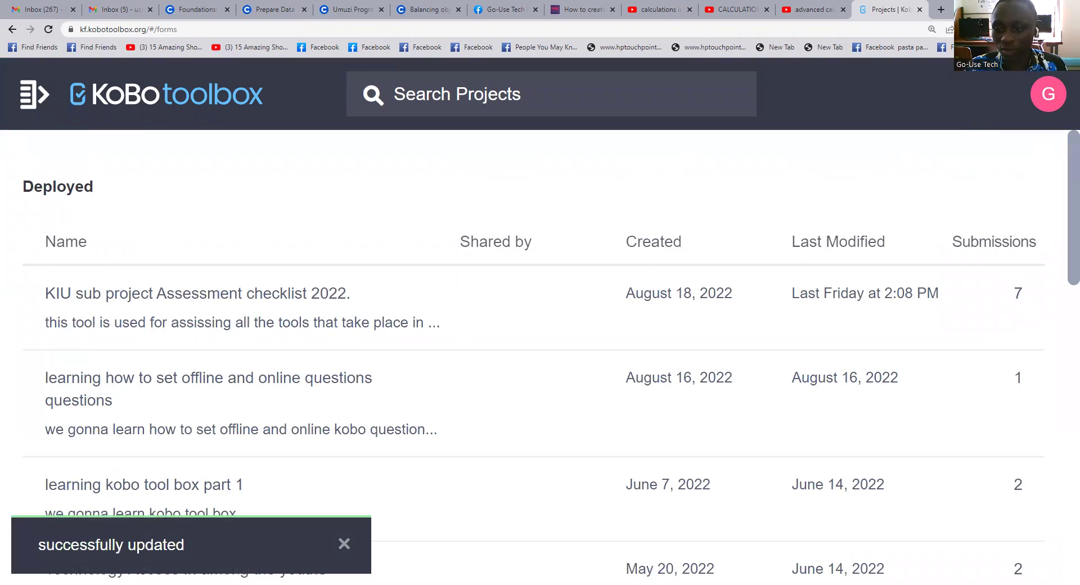